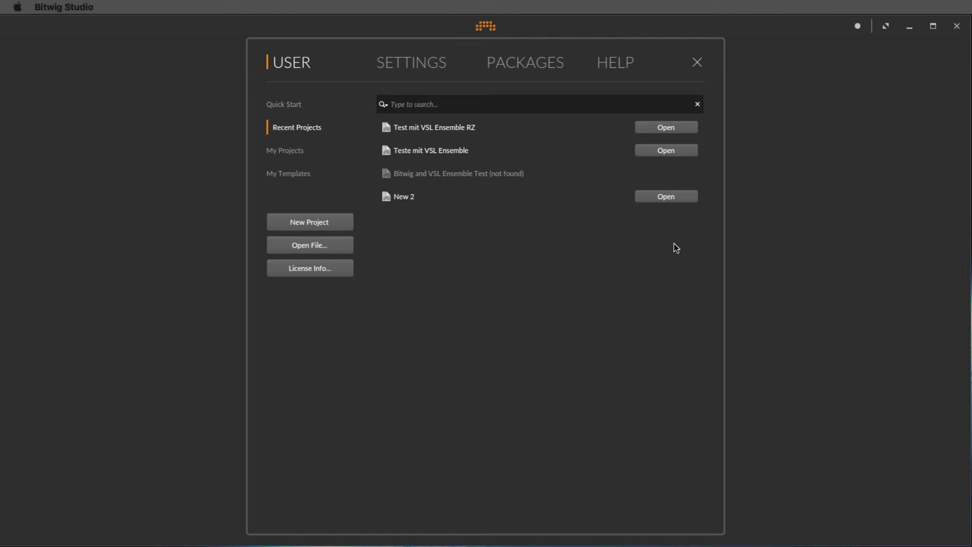
# Create a new empty project and select its Inst 1 track.
pyautogui.click(328, 228)
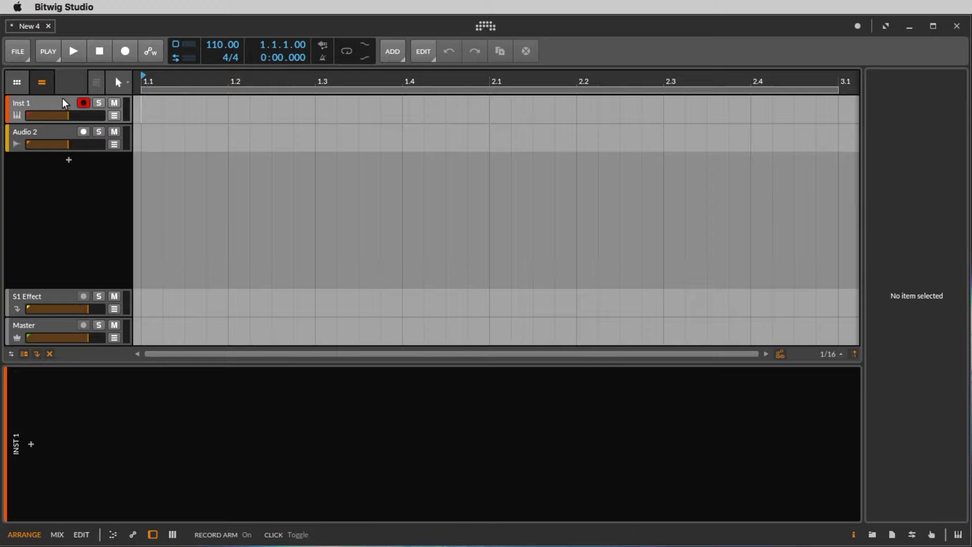
pyautogui.click(19, 103)
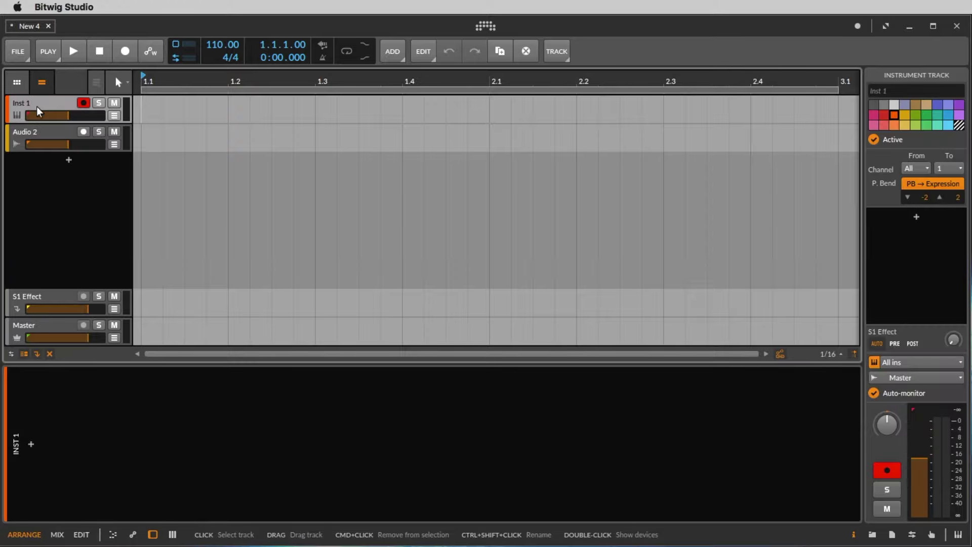
pyautogui.click(39, 128)
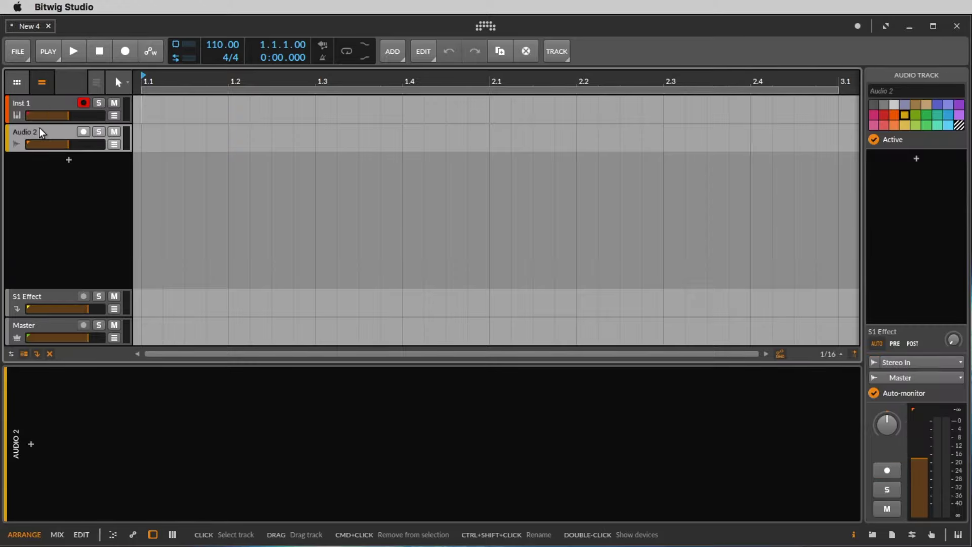
pyautogui.click(63, 103)
# Select Inst 1 in the mixer and show its empty note editor in the edit layout.
pyautogui.click(56, 536)
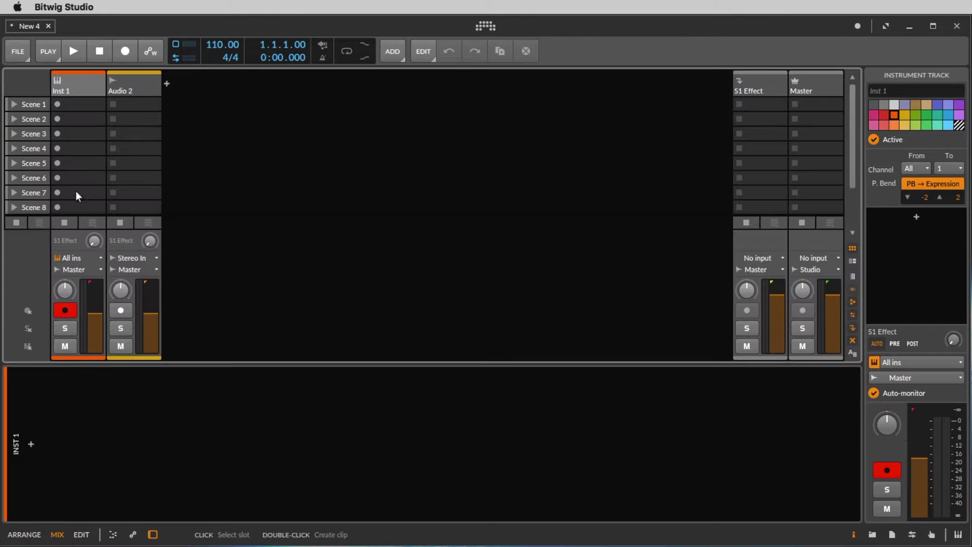
pyautogui.click(72, 84)
pyautogui.click(137, 88)
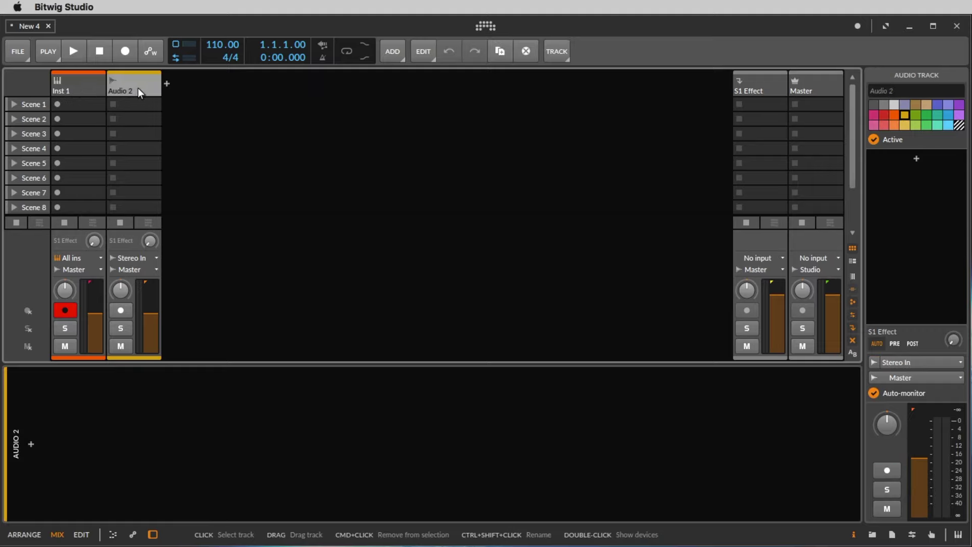
pyautogui.click(100, 84)
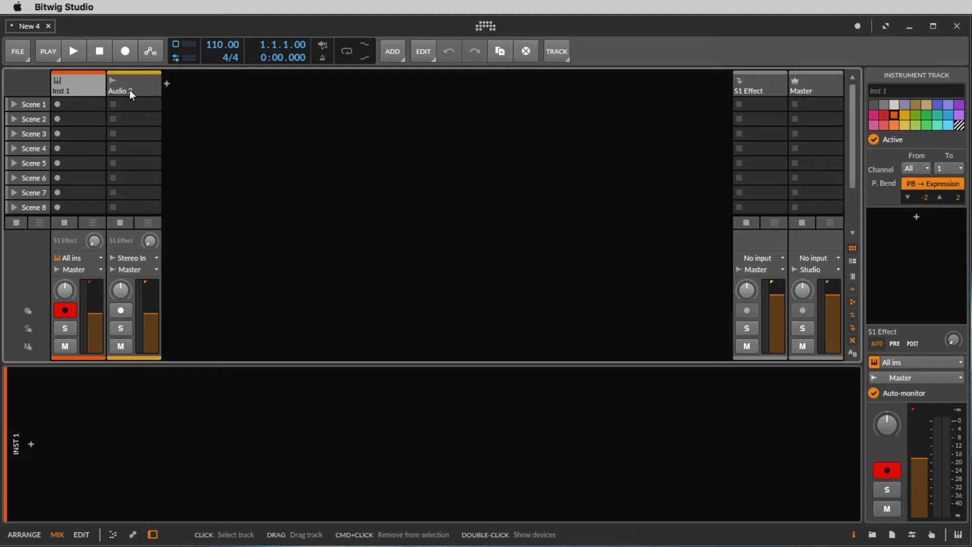
pyautogui.click(82, 535)
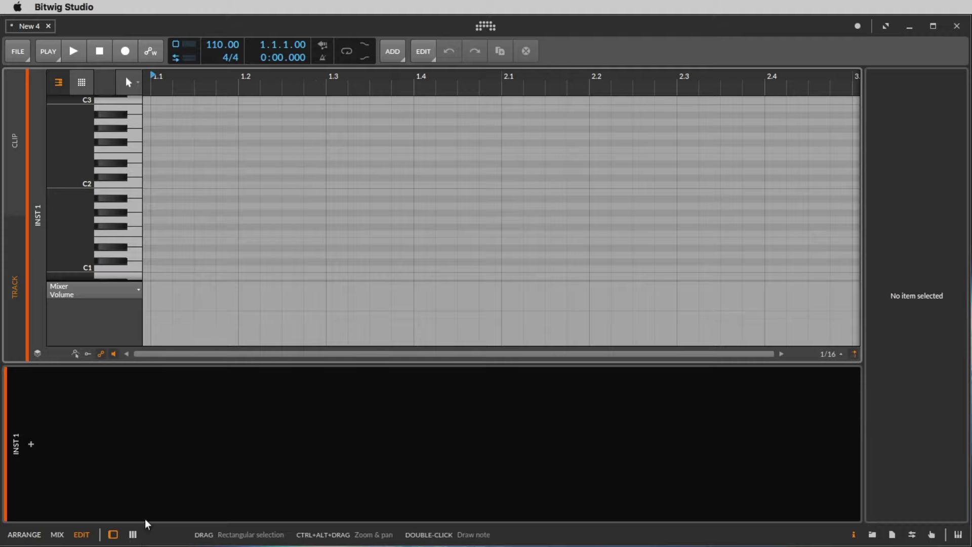
# Go back to the arrangement and play the empty project, stopping near bar 17.
pyautogui.click(36, 538)
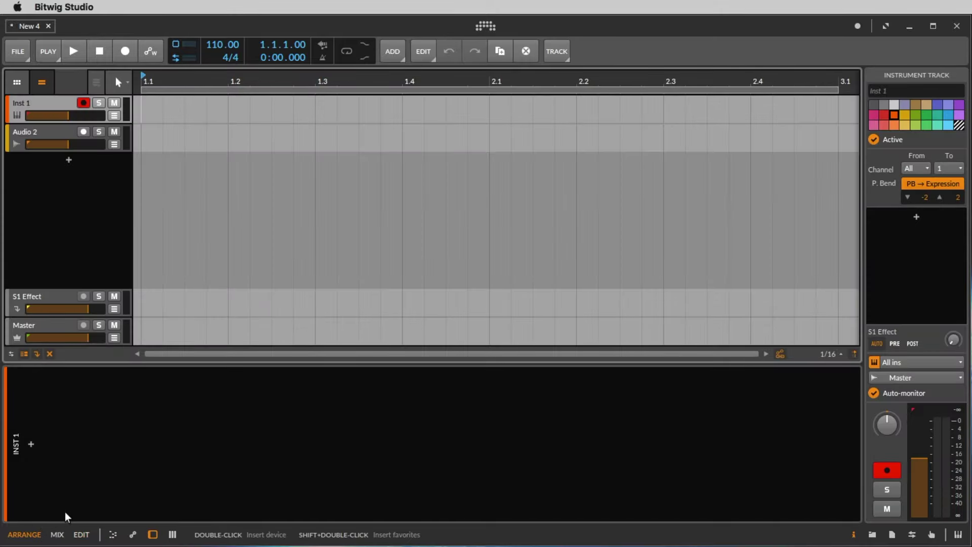
pyautogui.click(73, 51)
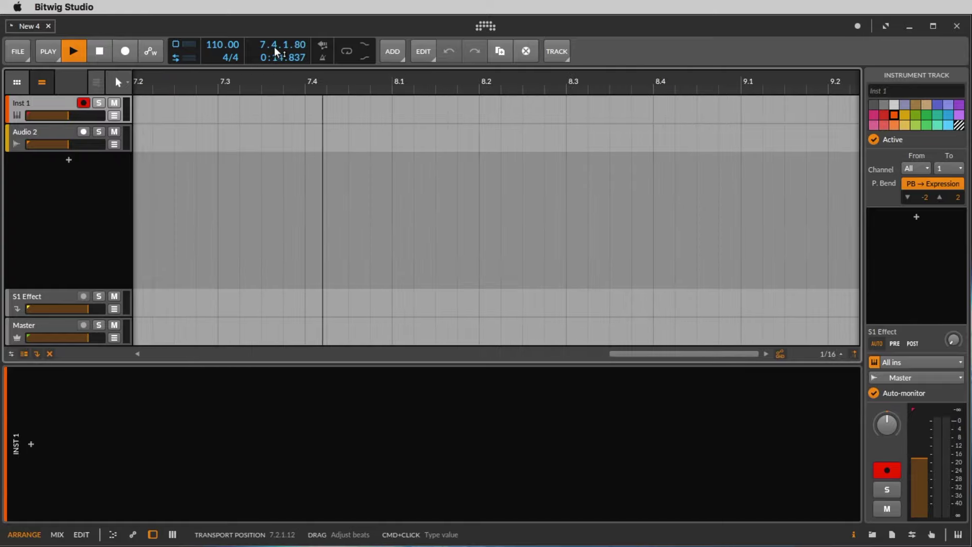
pyautogui.click(324, 59)
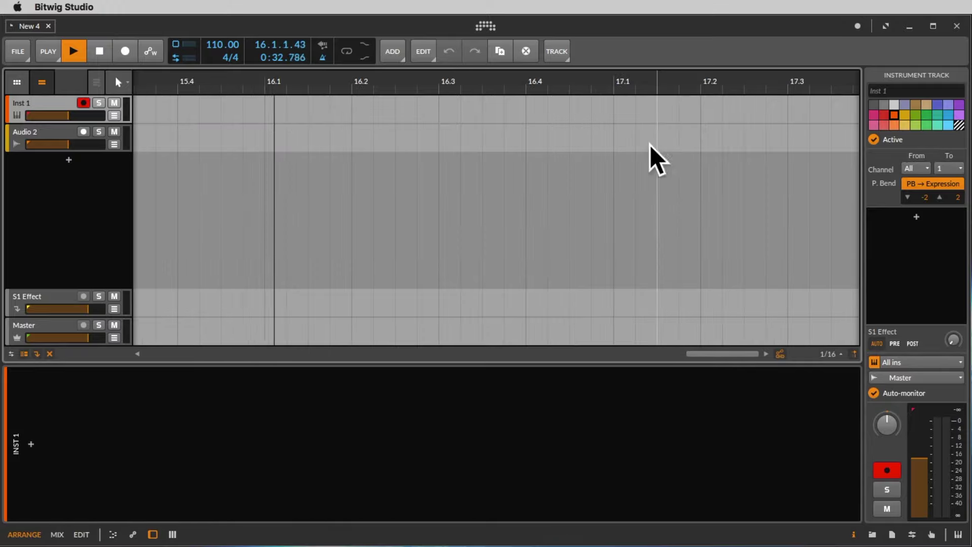
pyautogui.click(100, 53)
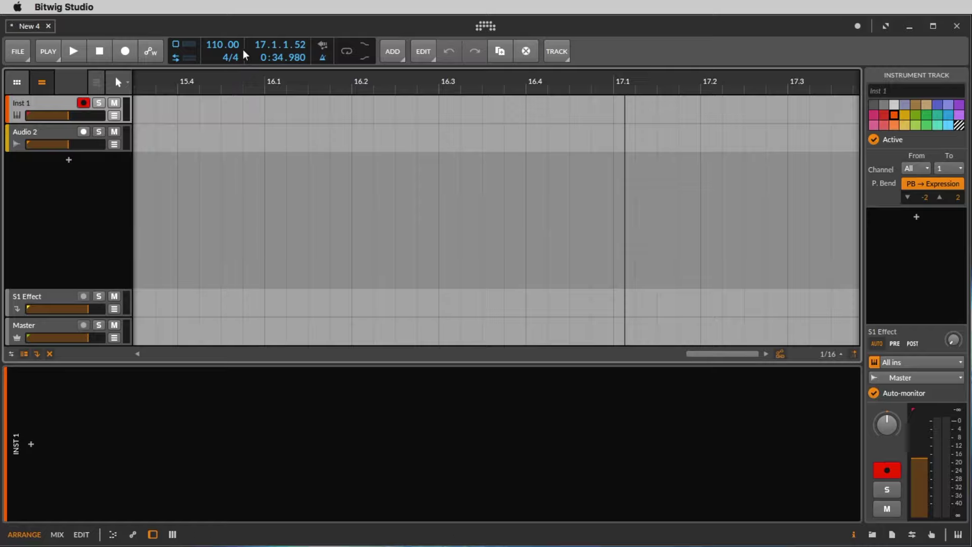
pyautogui.click(486, 26)
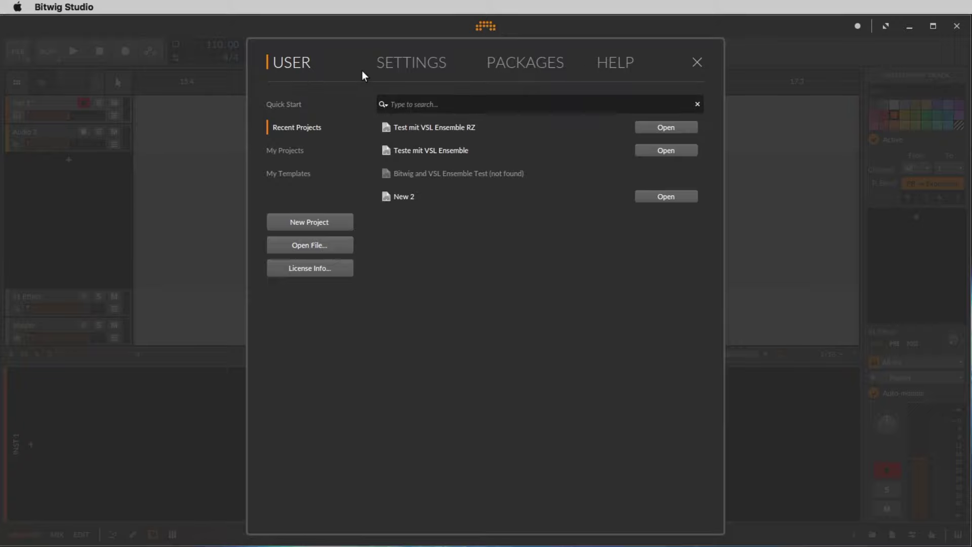
pyautogui.click(411, 63)
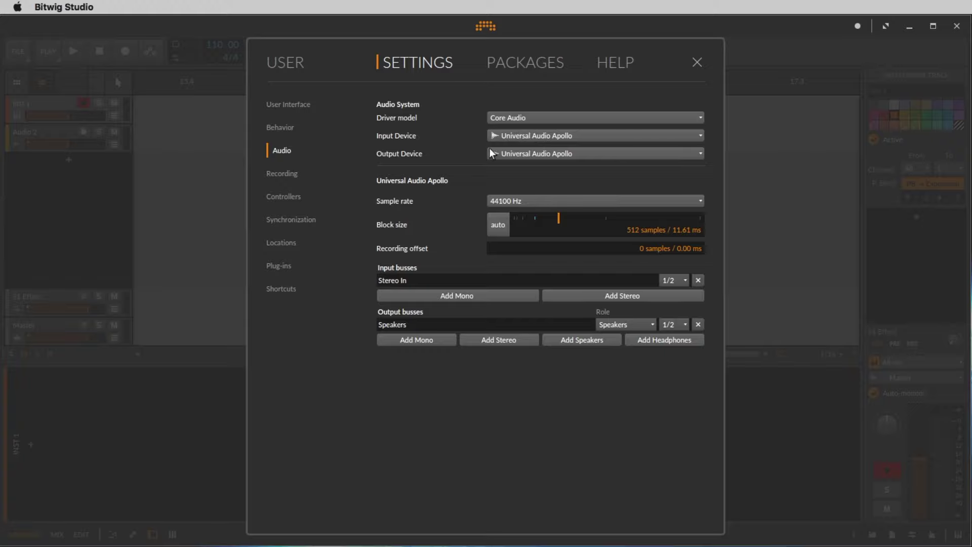
pyautogui.click(522, 152)
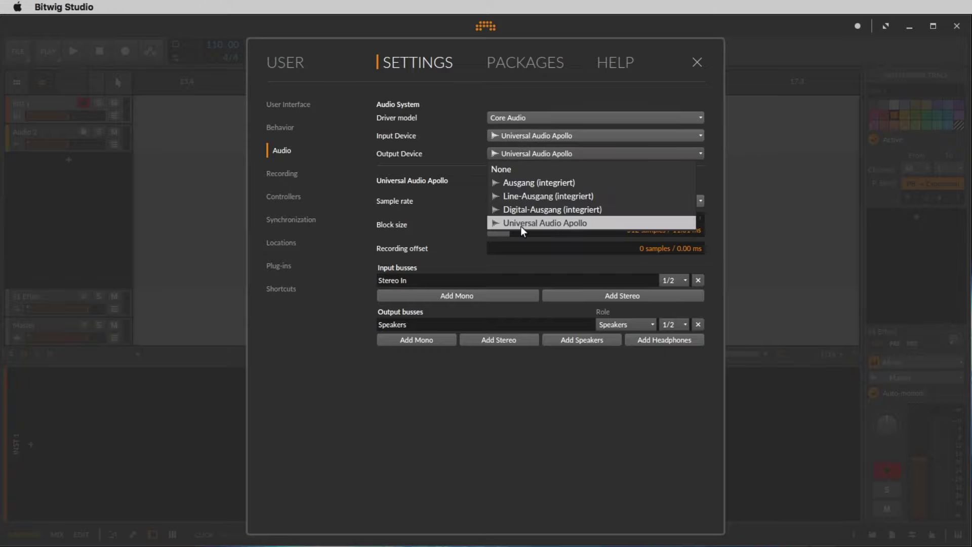
pyautogui.click(427, 209)
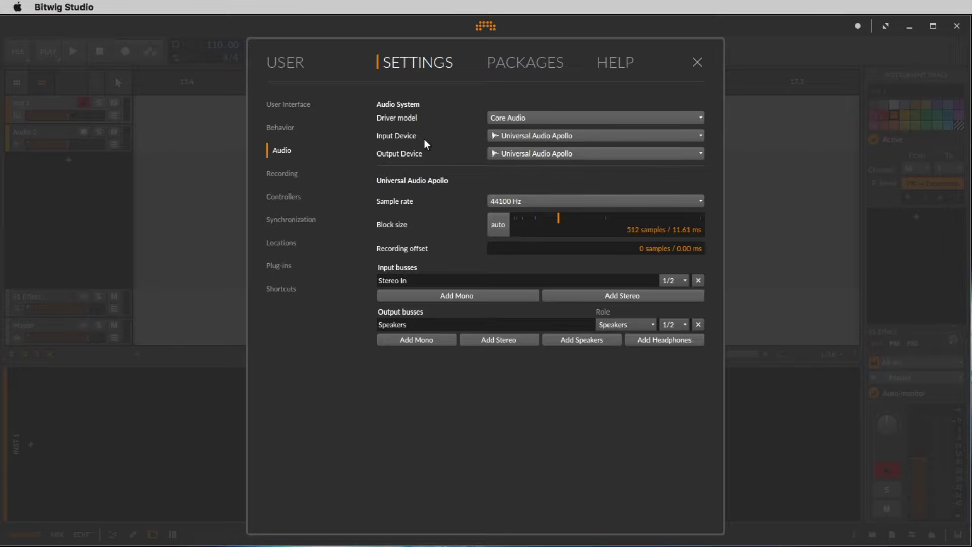
pyautogui.click(699, 64)
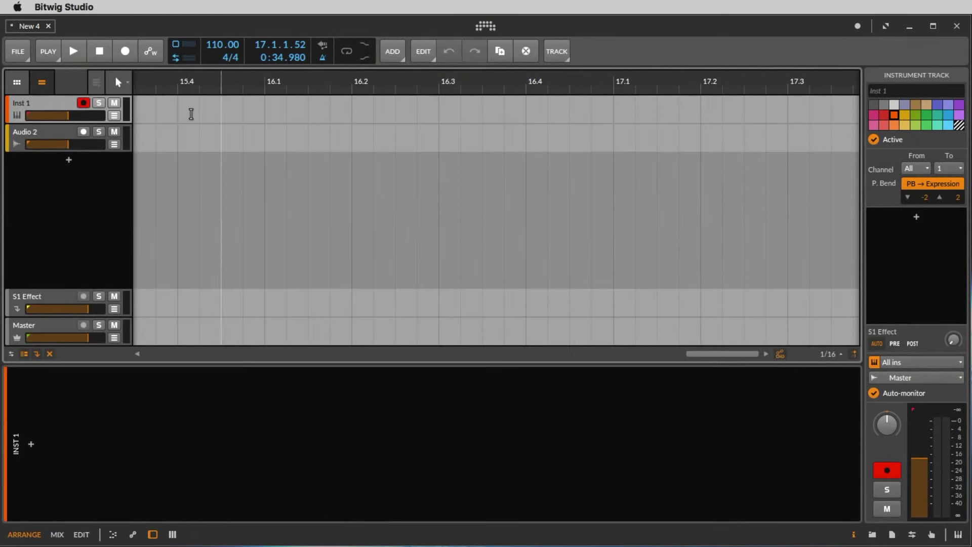
# Lower the tempo from 110 to 90 BPM and audition playback at that speed.
pyautogui.click(79, 56)
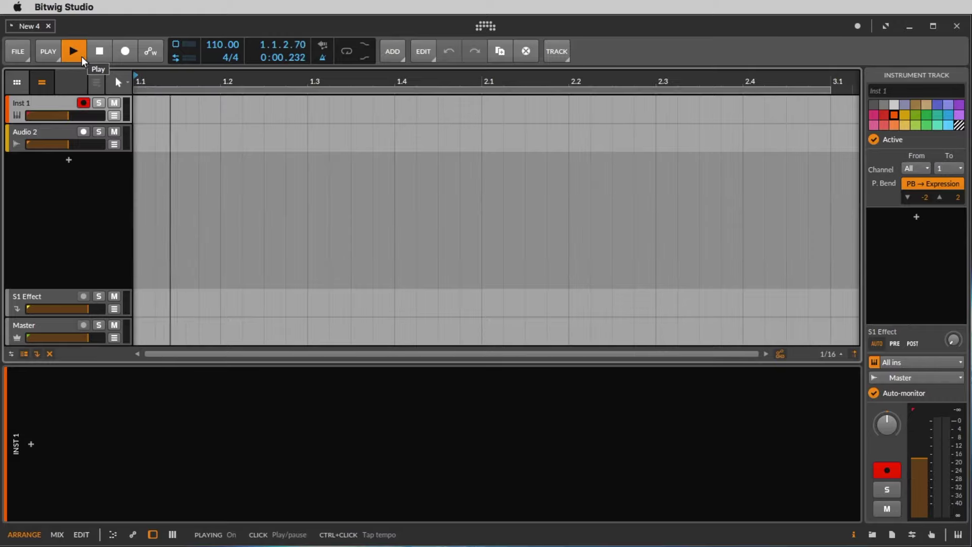
pyautogui.click(101, 54)
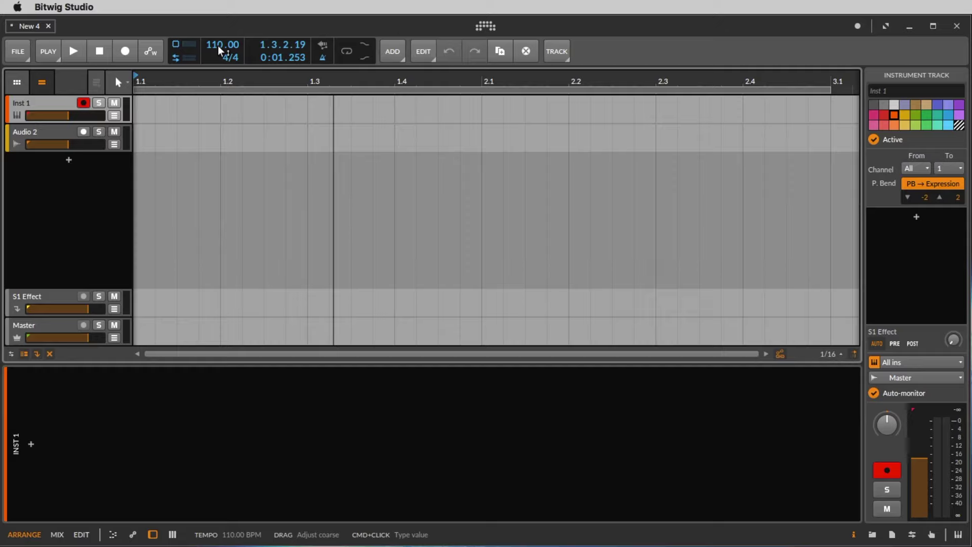
pyautogui.moveTo(218, 45)
pyautogui.mouseDown()
pyautogui.moveTo(217, 60)
pyautogui.moveTo(218, 46)
pyautogui.mouseUp()
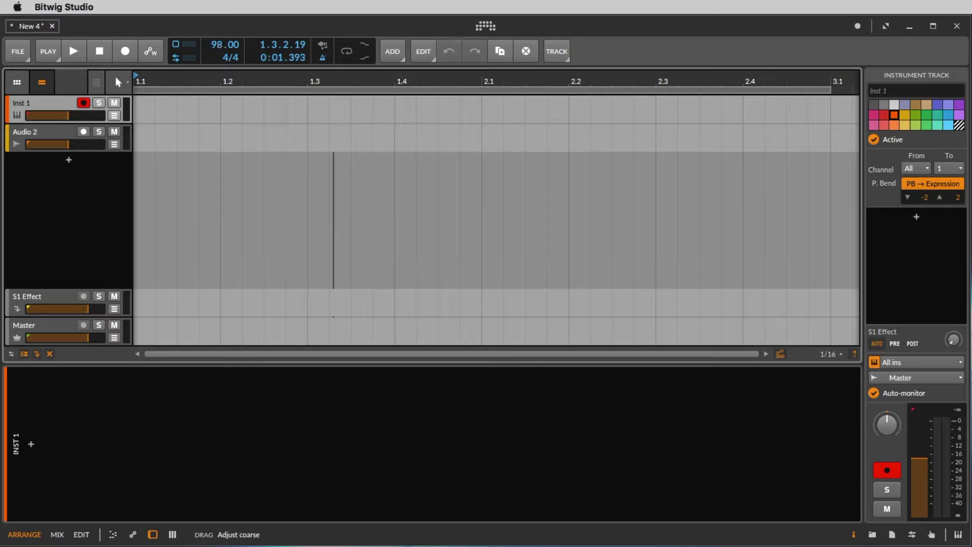
pyautogui.moveTo(217, 44); pyautogui.dragTo(217, 45)
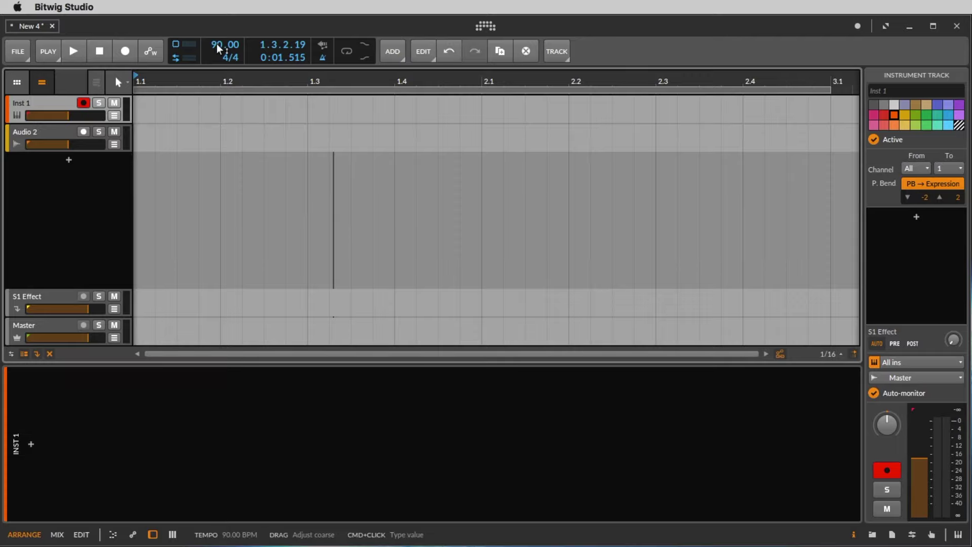
pyautogui.click(88, 57)
pyautogui.click(83, 56)
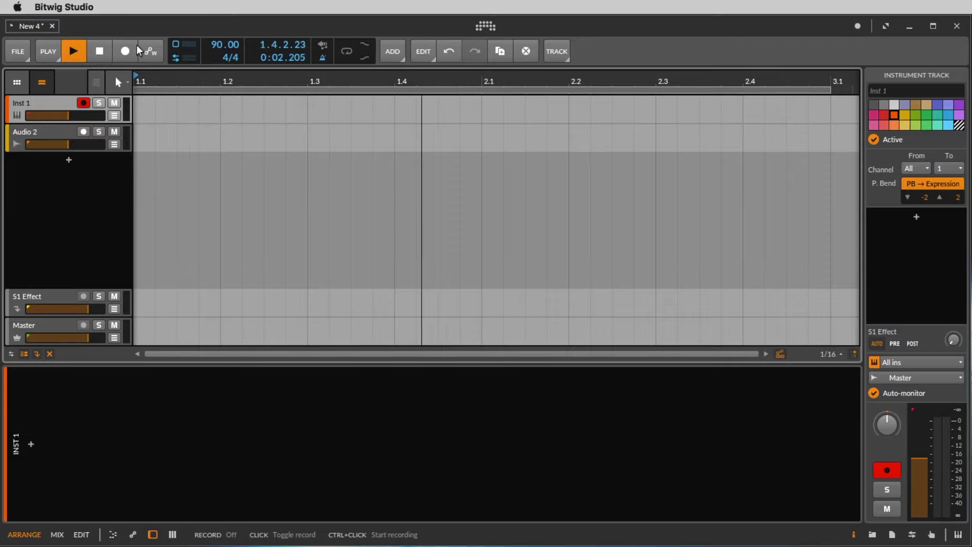
pyautogui.click(105, 51)
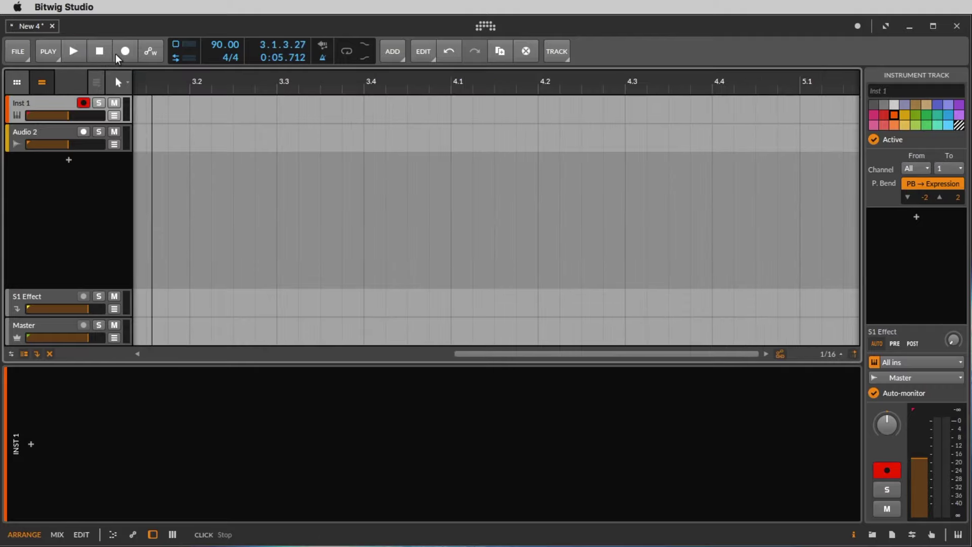
# Raise the tempo in stages, auditioning each, leaving it at 122 BPM.
pyautogui.moveTo(217, 44); pyautogui.dragTo(218, 38)
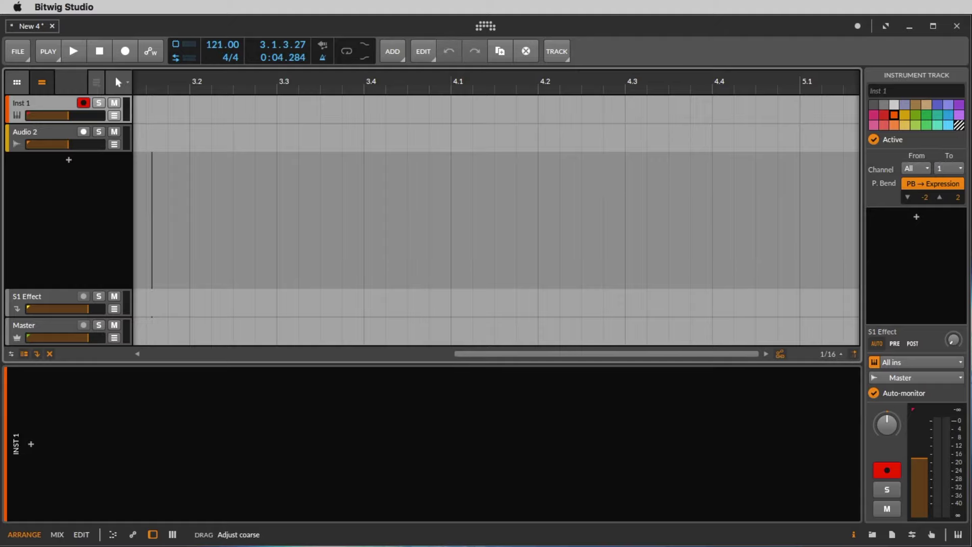
pyautogui.moveTo(222, 44); pyautogui.dragTo(196, 53)
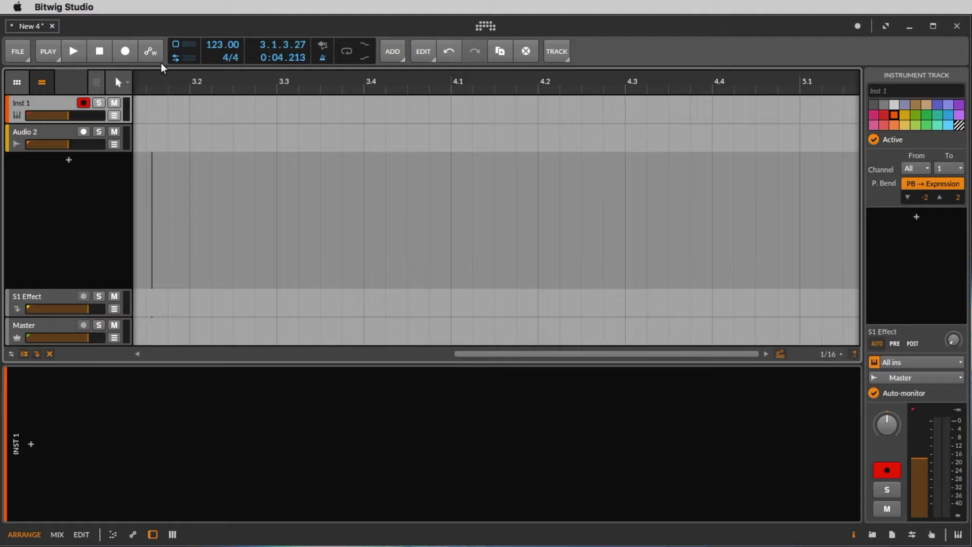
pyautogui.click(76, 50)
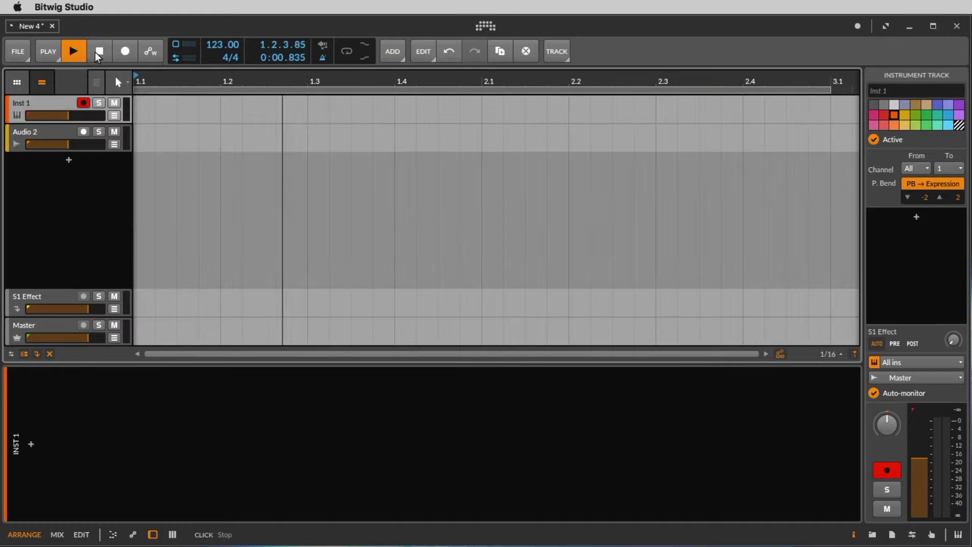
pyautogui.click(99, 53)
pyautogui.moveTo(221, 50); pyautogui.dragTo(221, 48)
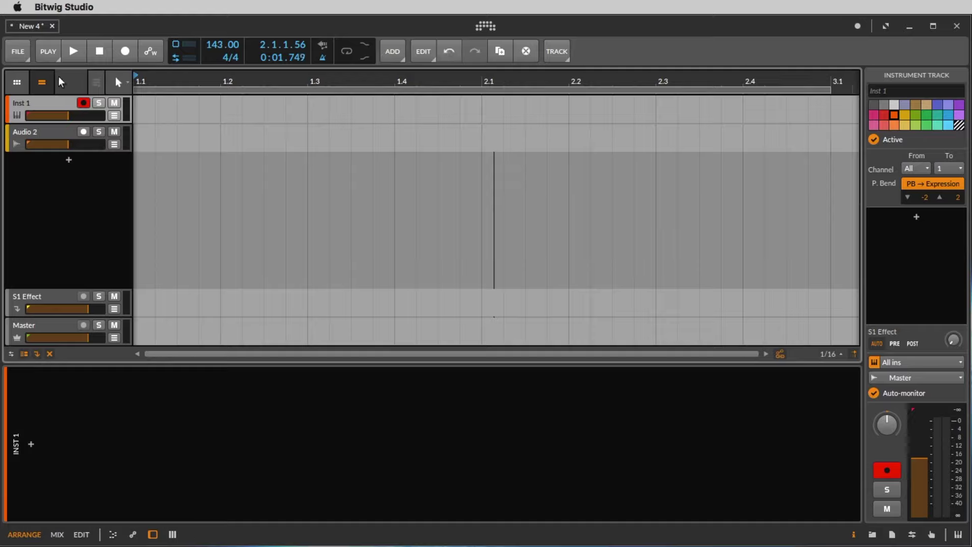
pyautogui.click(71, 51)
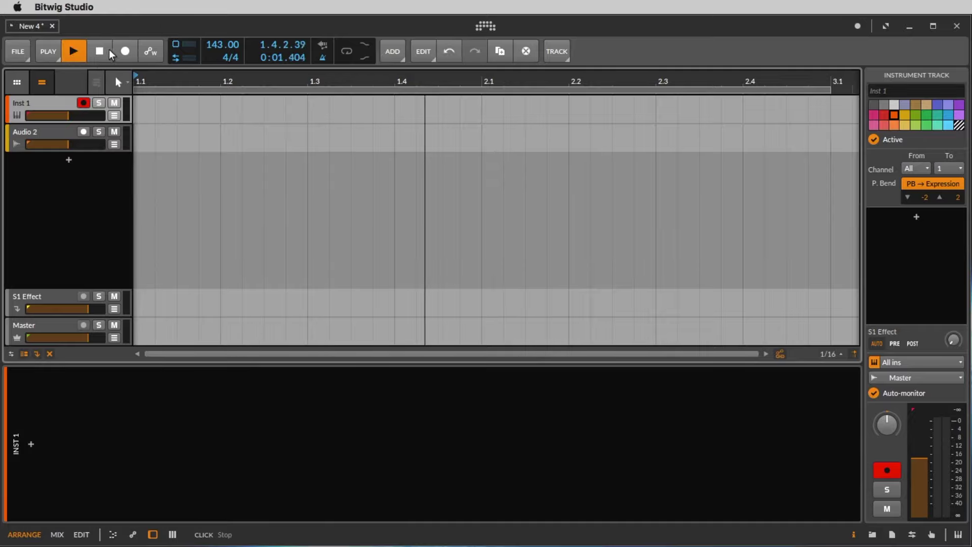
pyautogui.click(101, 51)
pyautogui.moveTo(217, 44)
pyautogui.mouseDown()
pyautogui.moveTo(208, 44)
pyautogui.moveTo(224, 41)
pyautogui.moveTo(218, 55)
pyautogui.mouseUp()
pyautogui.click(75, 47)
pyautogui.click(100, 52)
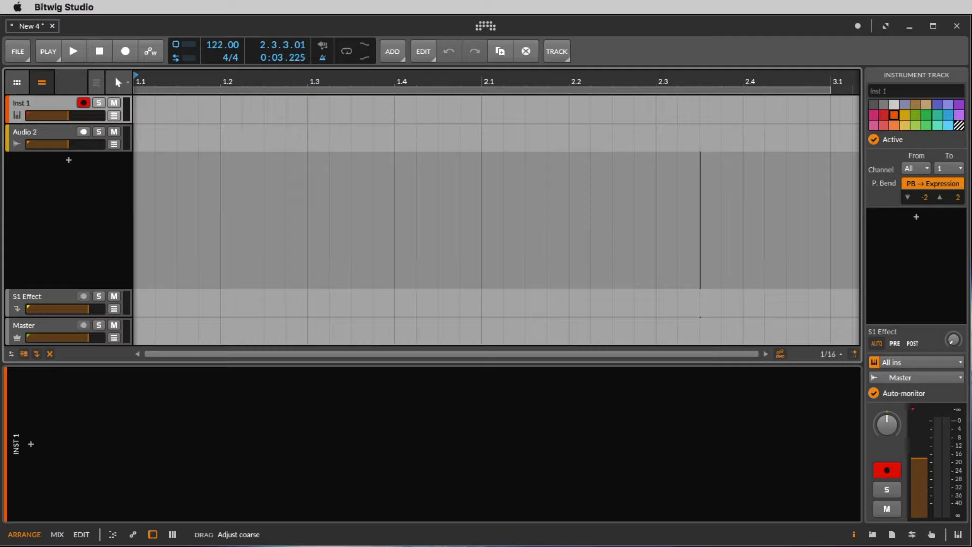
# Set the tempo to 123 BPM, audition it several times, and reset the playhead to 1.1.1.00.
pyautogui.moveTo(218, 56); pyautogui.dragTo(218, 55)
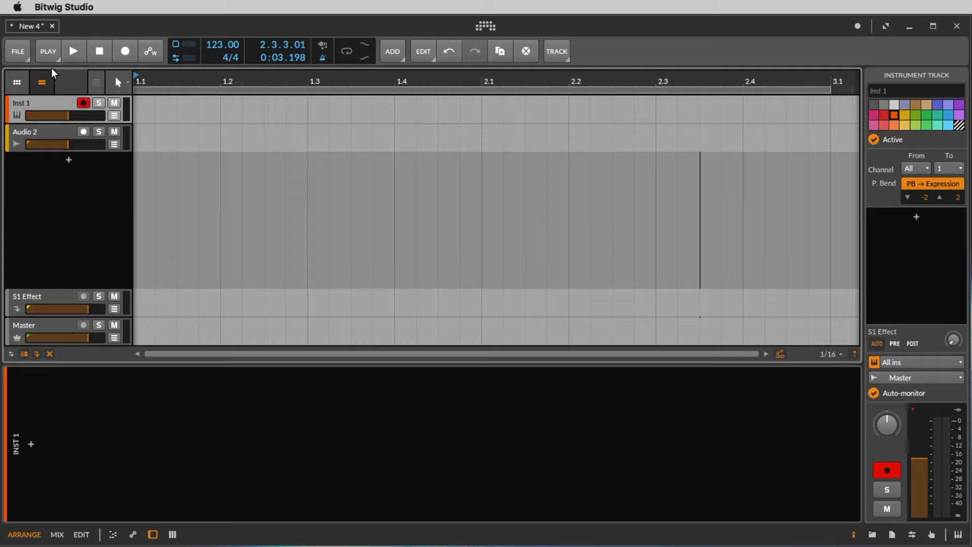
pyautogui.click(81, 51)
pyautogui.click(98, 50)
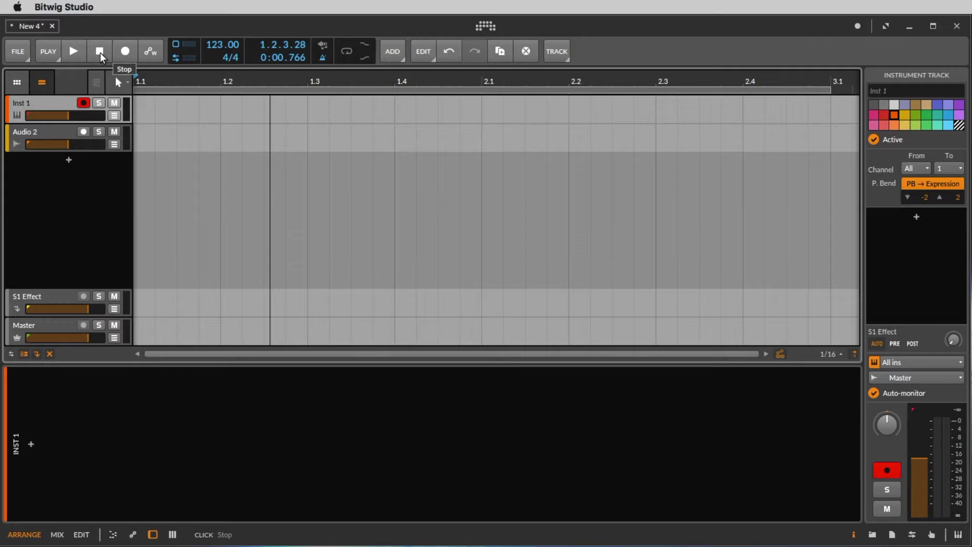
pyautogui.press('space')
pyautogui.click(100, 53)
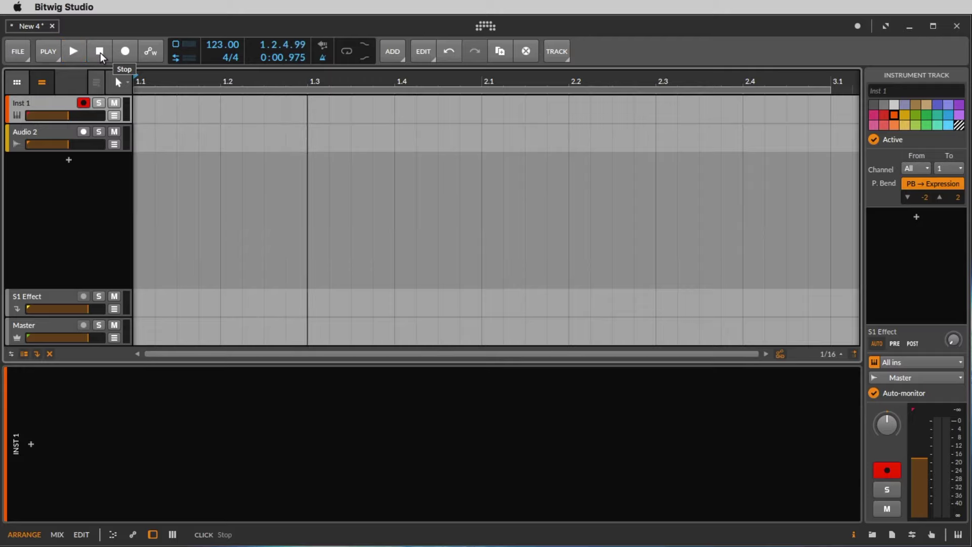
pyautogui.press('space')
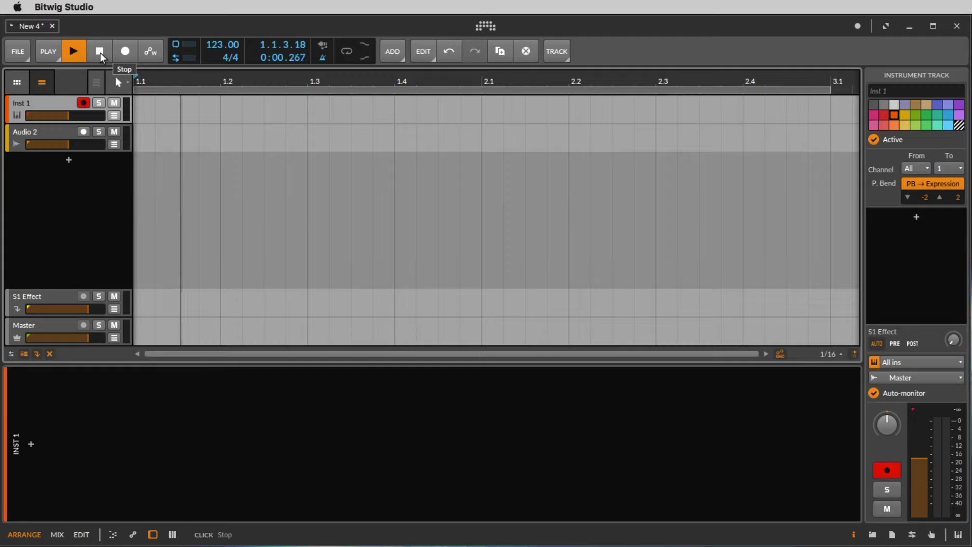
pyautogui.click(100, 53)
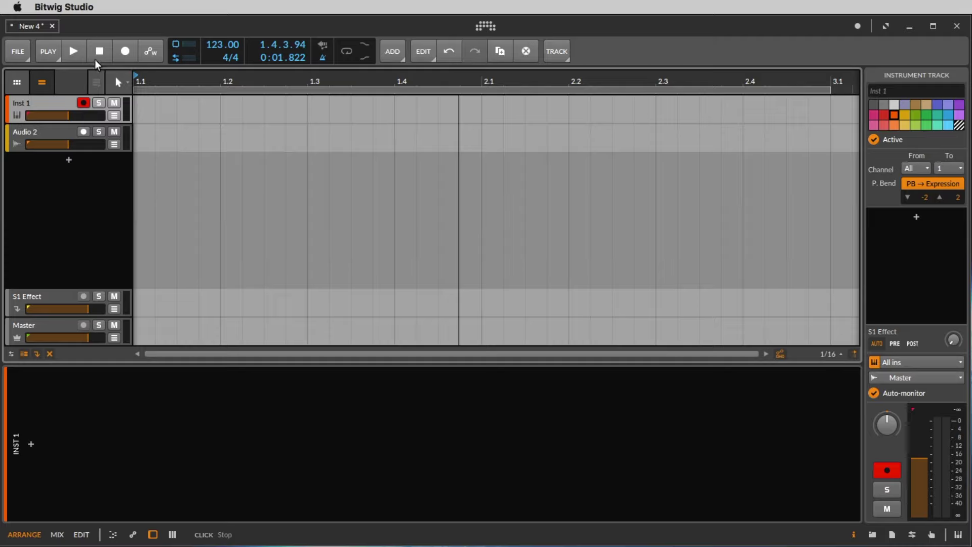
pyautogui.click(101, 53)
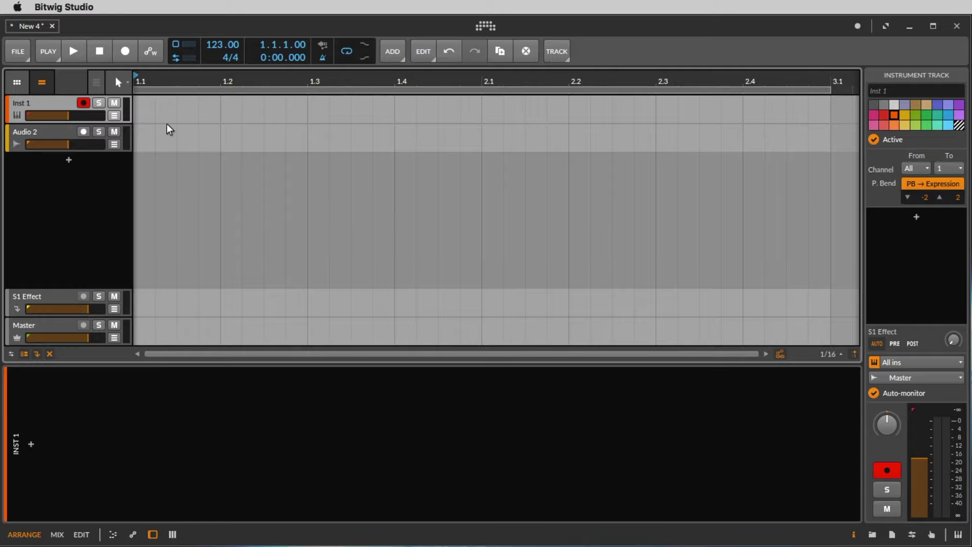
# Shrink the loop to one bar, 1.1 to 2.1 with length 1.0.0.00, and zoom into bar 1.
pyautogui.press('space')
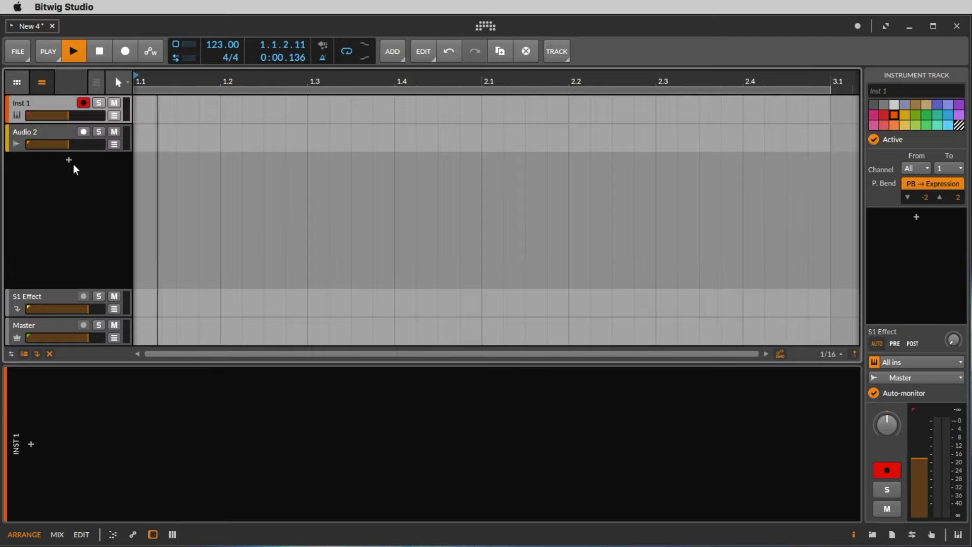
pyautogui.press('space')
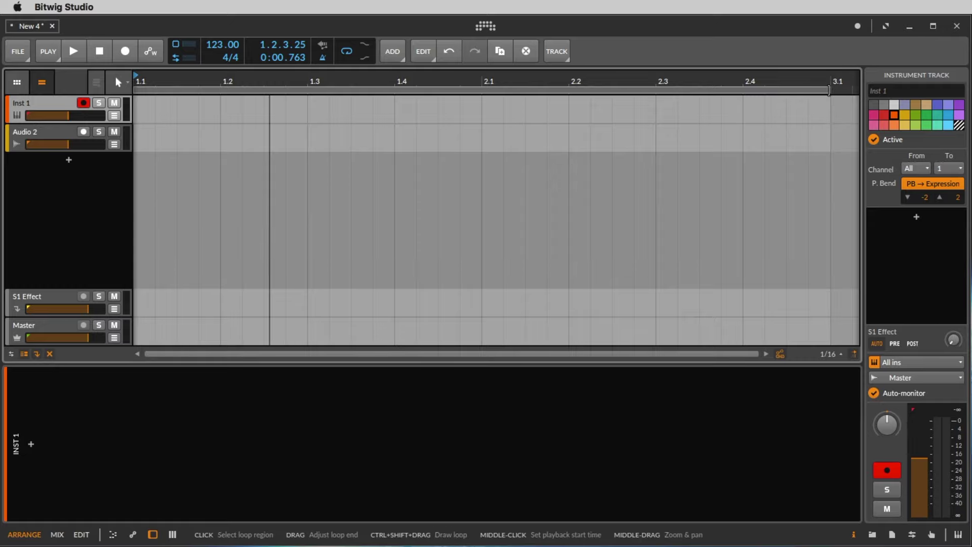
pyautogui.click(828, 90)
pyautogui.moveTo(828, 90); pyautogui.dragTo(480, 95)
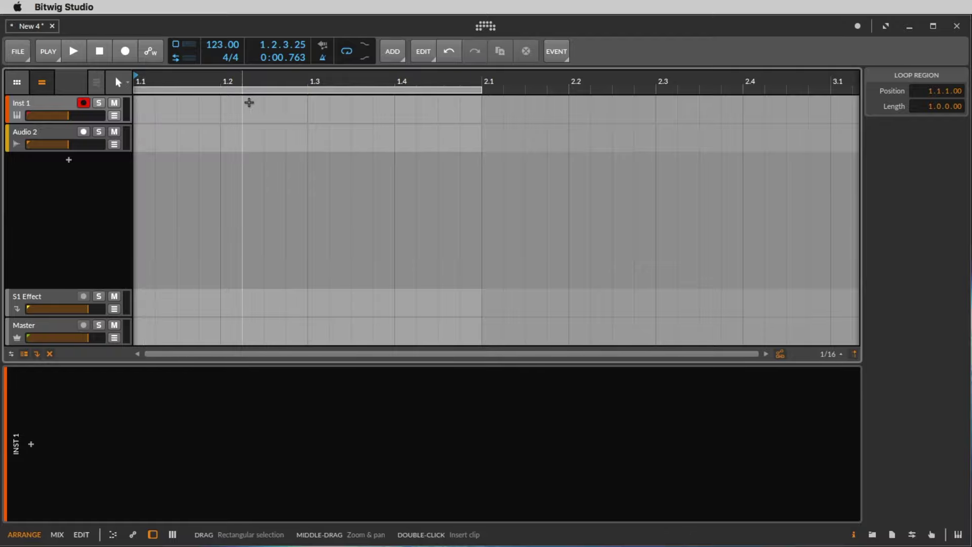
pyautogui.moveTo(930, 107)
pyautogui.mouseDown()
pyautogui.moveTo(929, 117)
pyautogui.moveTo(928, 105)
pyautogui.mouseUp()
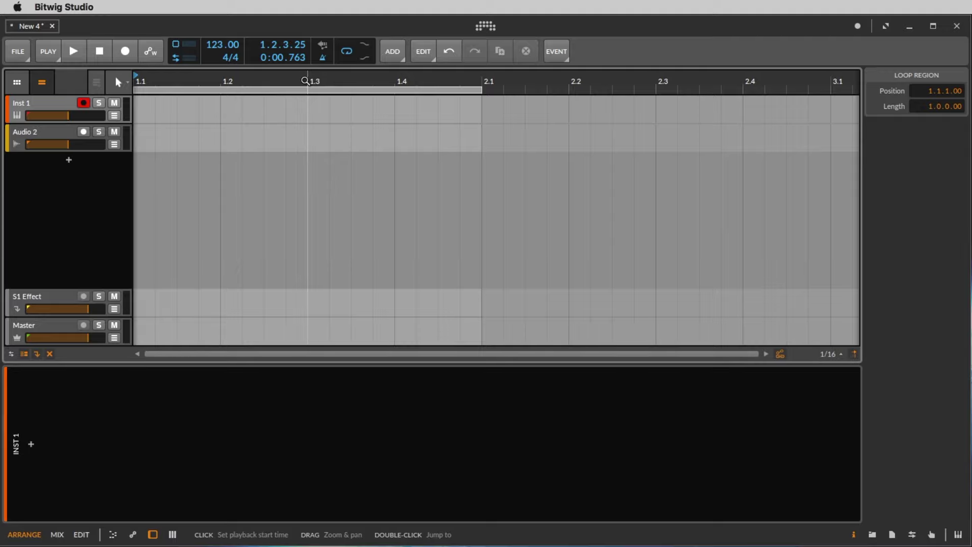
pyautogui.moveTo(303, 77); pyautogui.dragTo(292, 99)
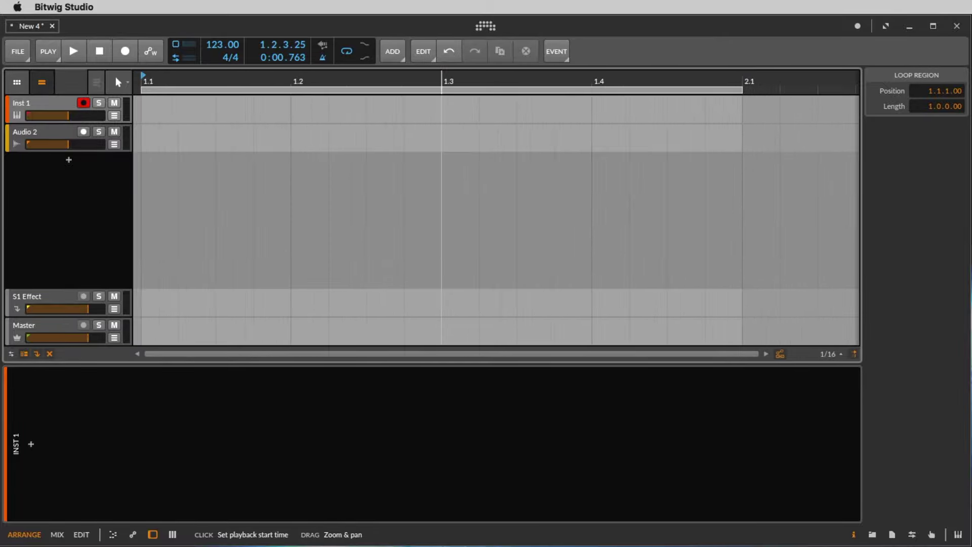
# Create the one-bar clip Inst 1 #1 on Inst 1 and show the track's empty device chain.
pyautogui.doubleClick(162, 109)
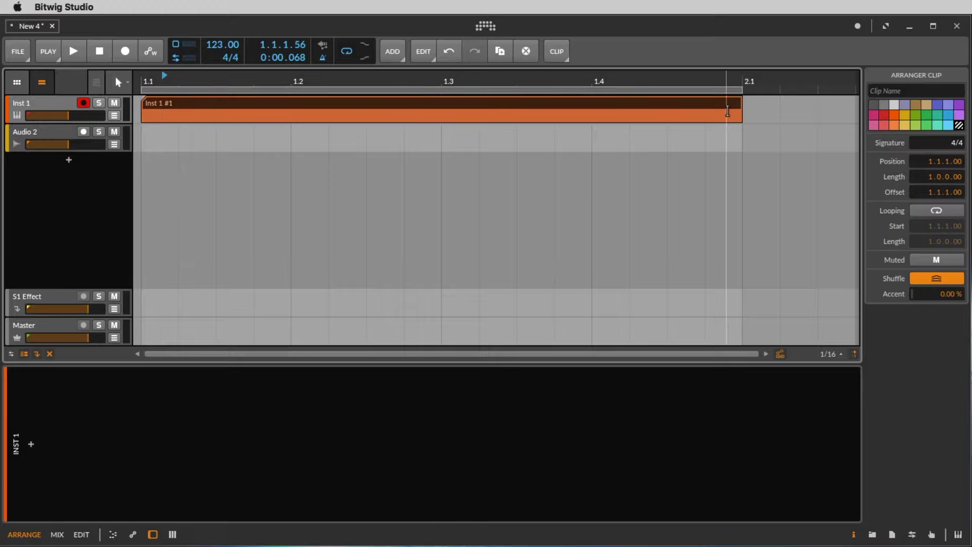
pyautogui.click(183, 103)
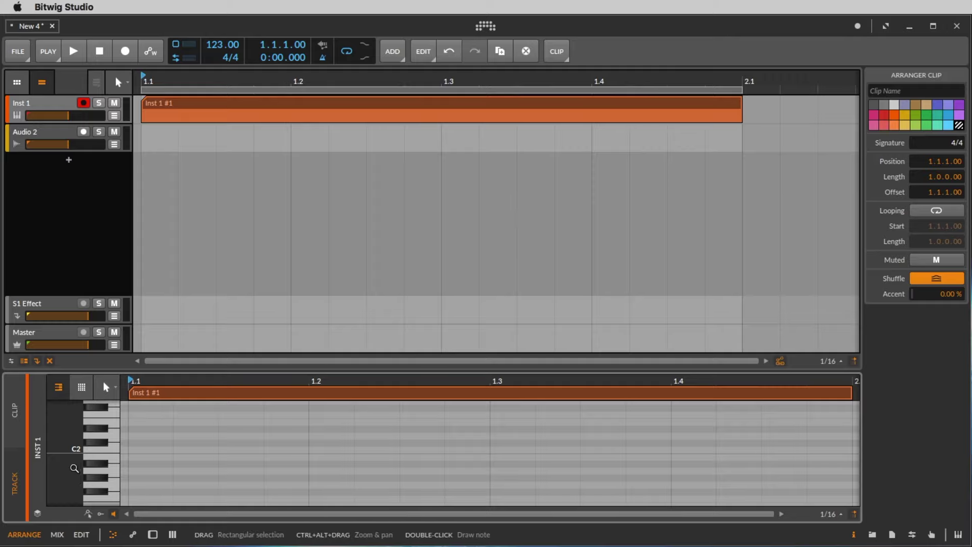
pyautogui.moveTo(179, 370); pyautogui.dragTo(174, 269)
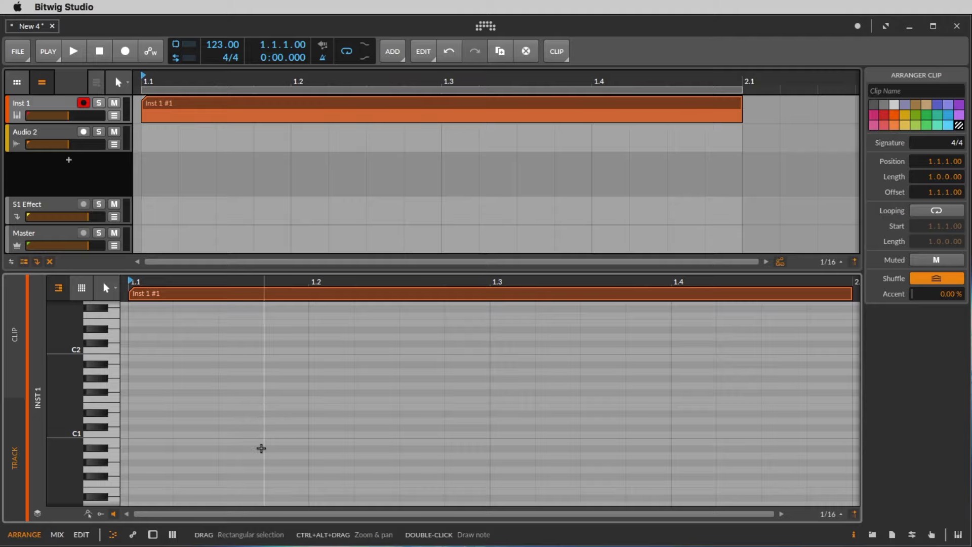
pyautogui.moveTo(226, 271); pyautogui.dragTo(242, 333)
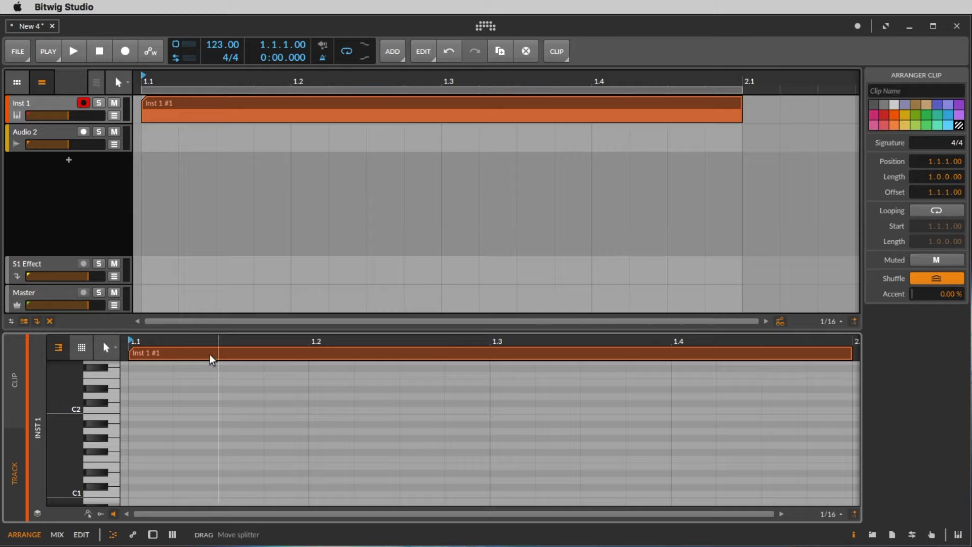
pyautogui.doubleClick(18, 104)
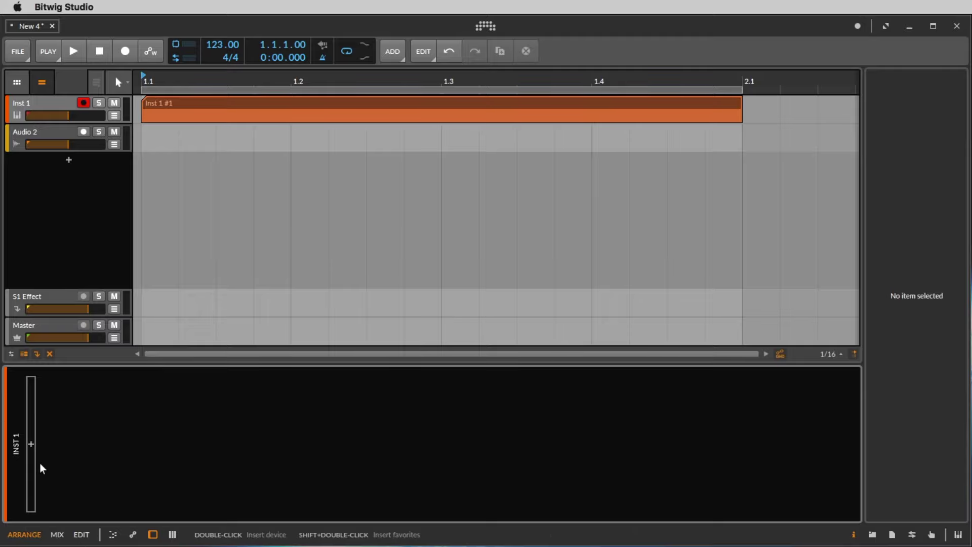
# Pick the House Kit 1 Drum Machine preset from the preset browser for Inst 1.
pyautogui.click(32, 445)
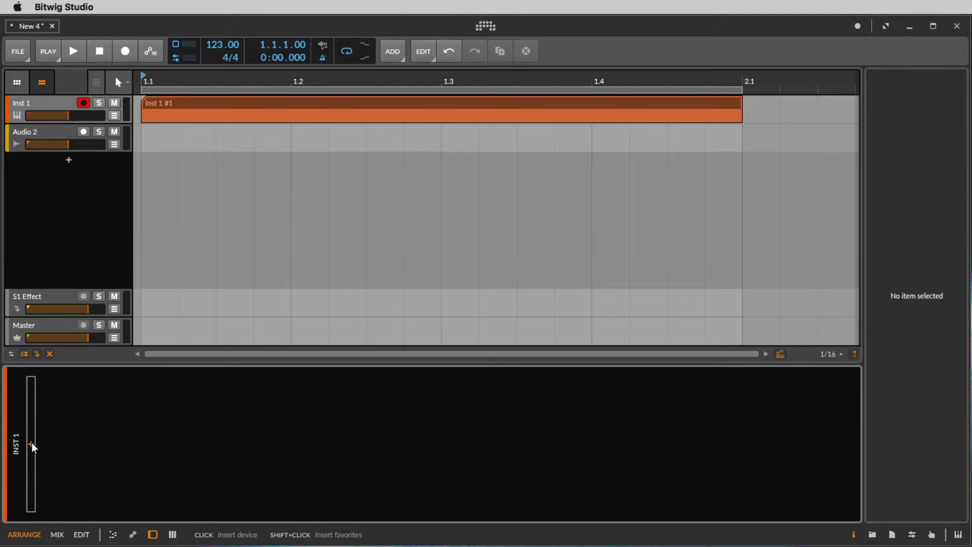
pyautogui.click(32, 443)
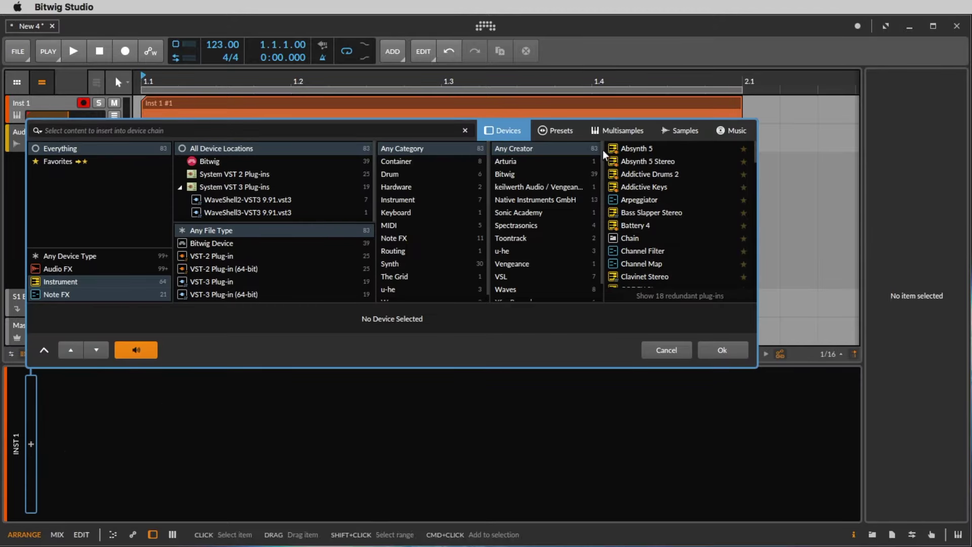
pyautogui.click(516, 129)
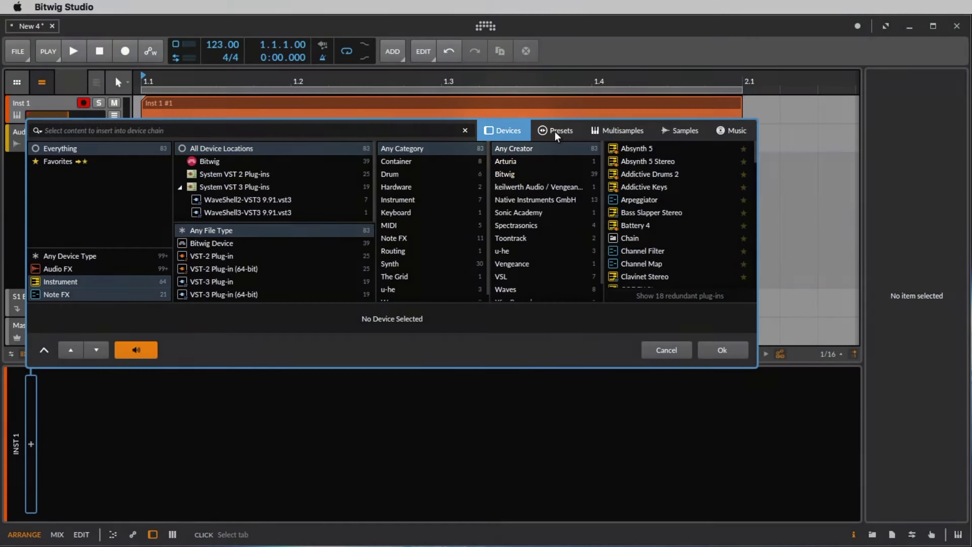
pyautogui.click(554, 132)
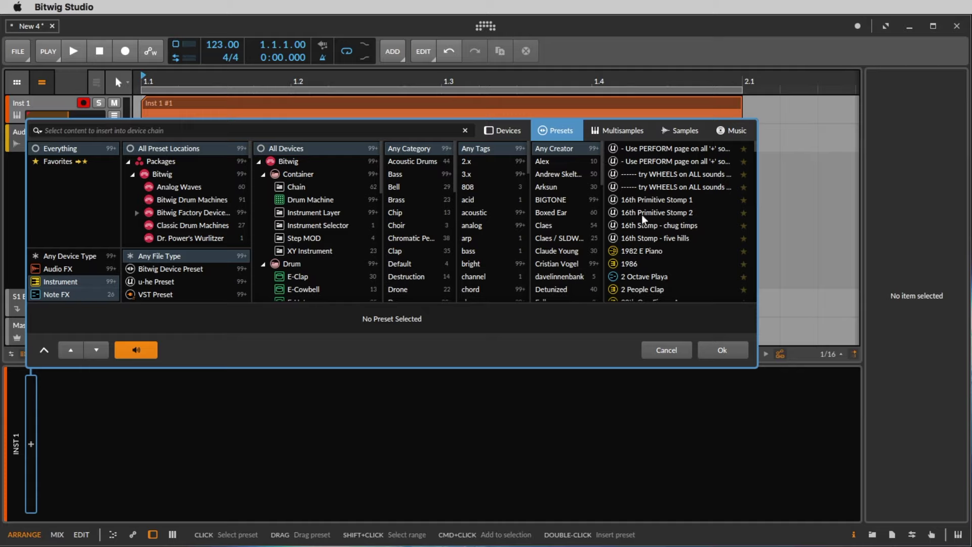
pyautogui.click(297, 198)
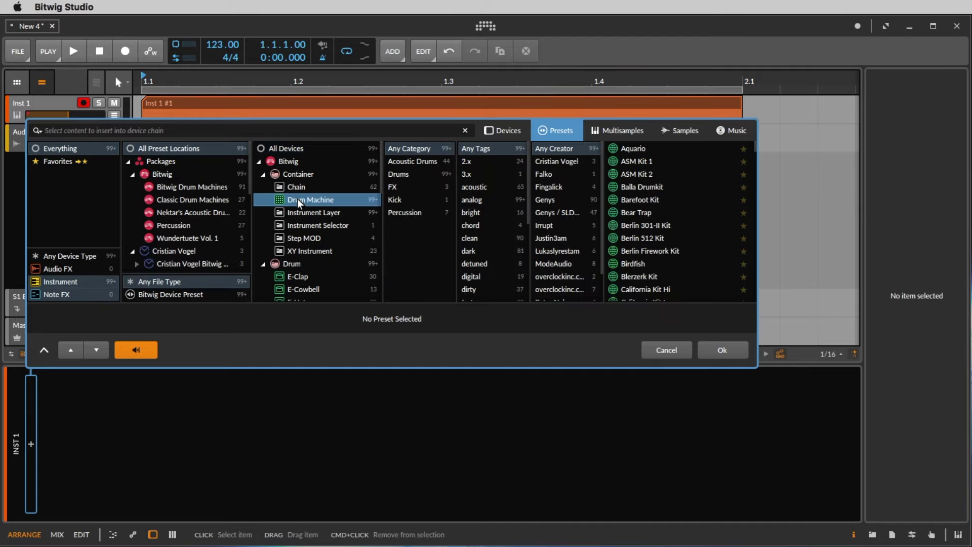
pyautogui.scroll(-15, 696, 251)
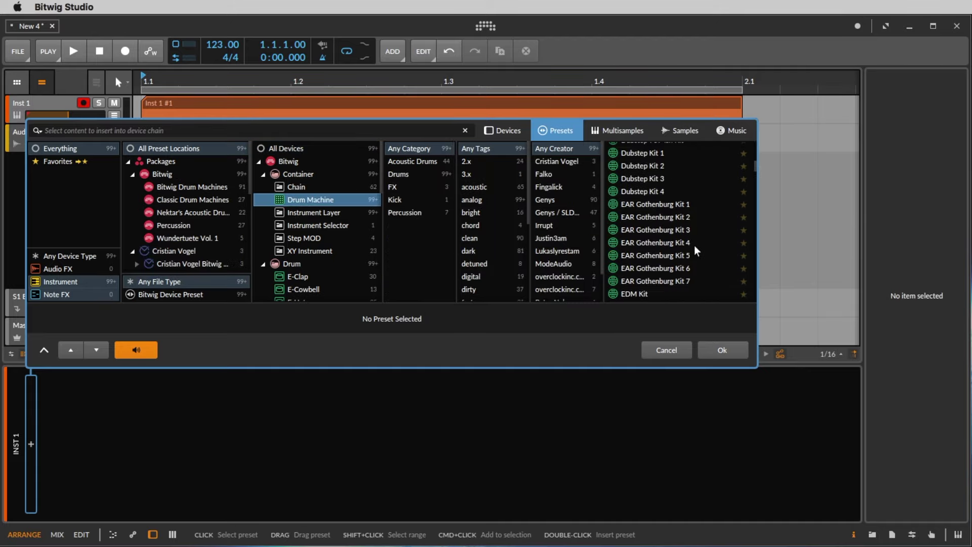
pyautogui.scroll(-5, 696, 250)
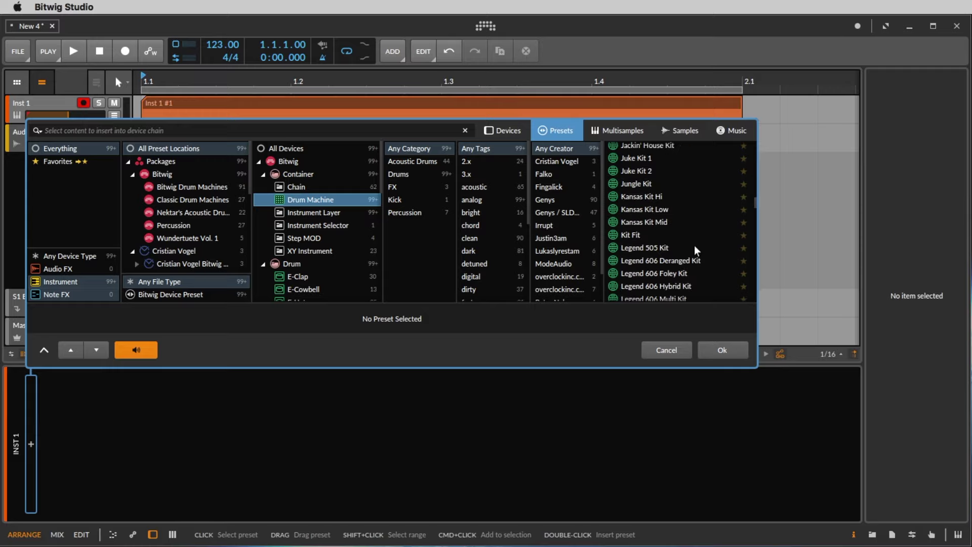
pyautogui.scroll(6, 696, 249)
pyautogui.scroll(-1, 699, 250)
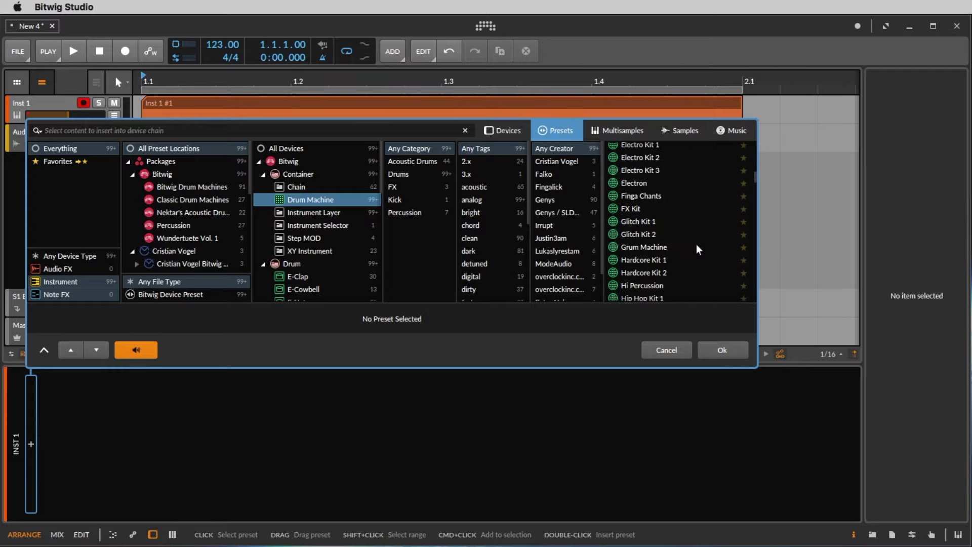
pyautogui.scroll(-3, 685, 246)
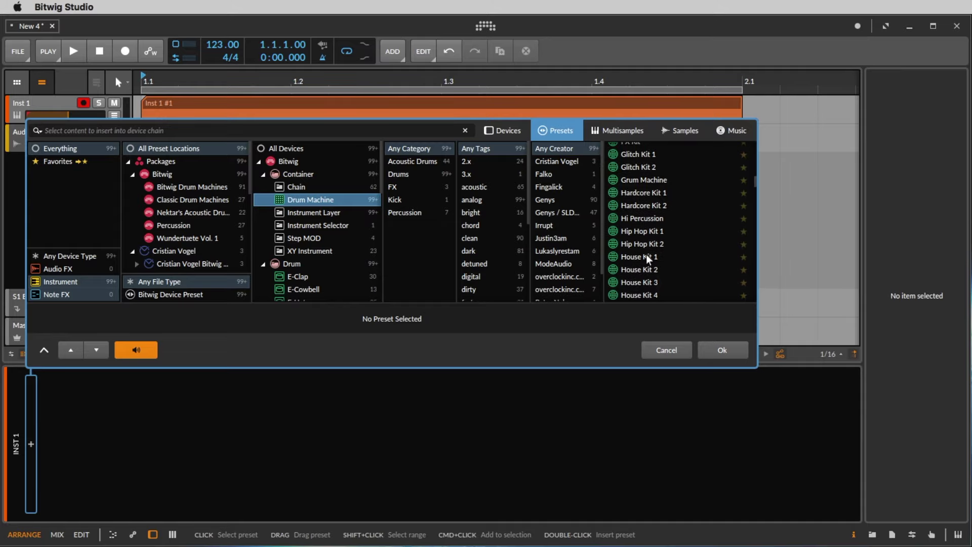
pyautogui.click(631, 258)
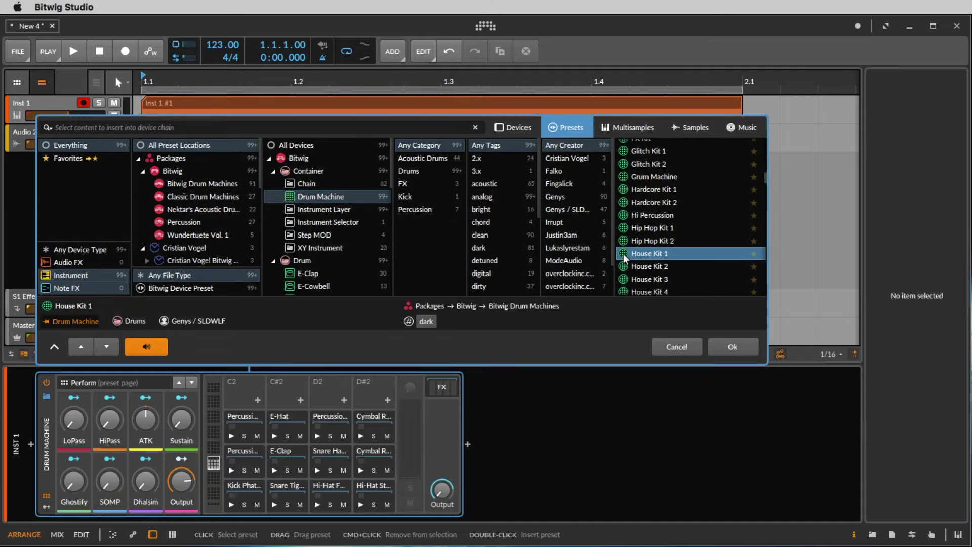
pyautogui.click(732, 347)
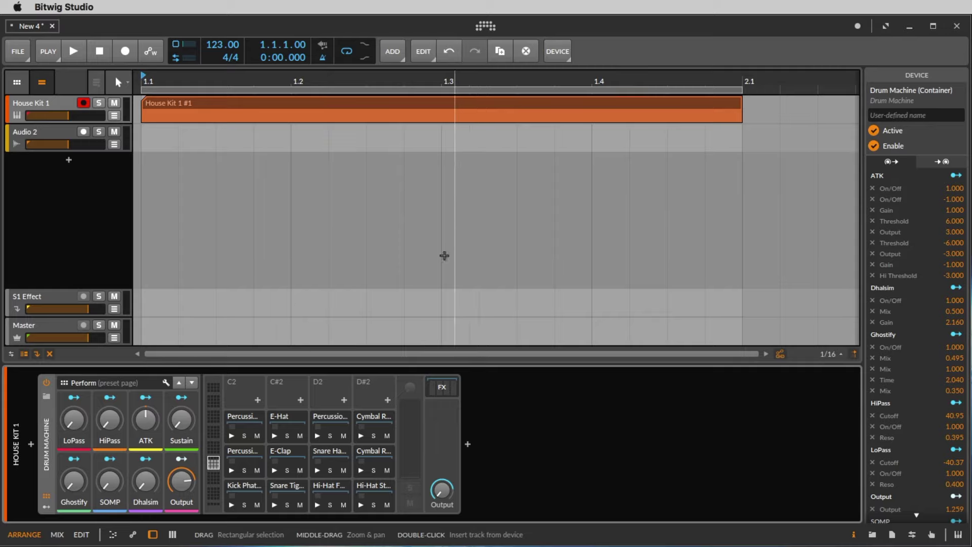
pyautogui.click(251, 493)
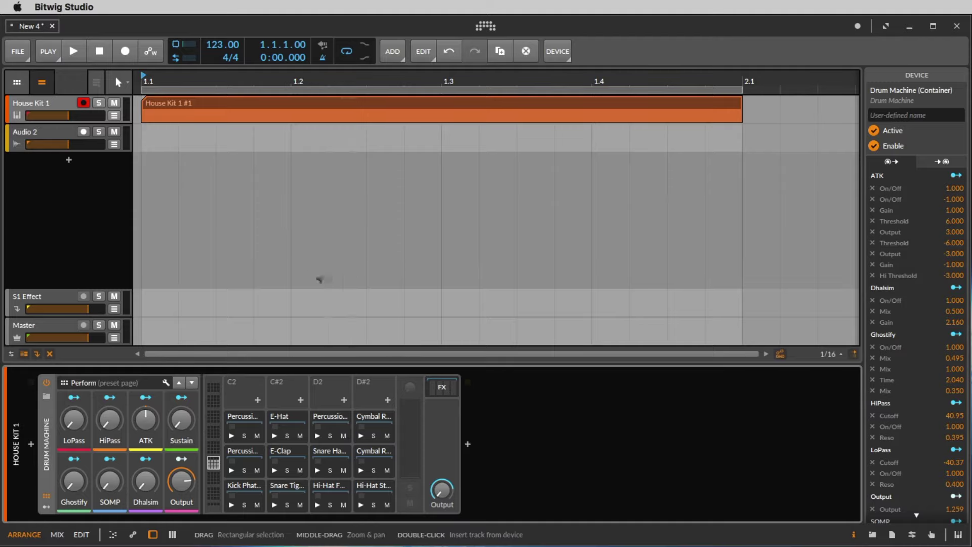
# Open House Kit 1 #1 in the drum note editor and zoom its timeline.
pyautogui.doubleClick(178, 106)
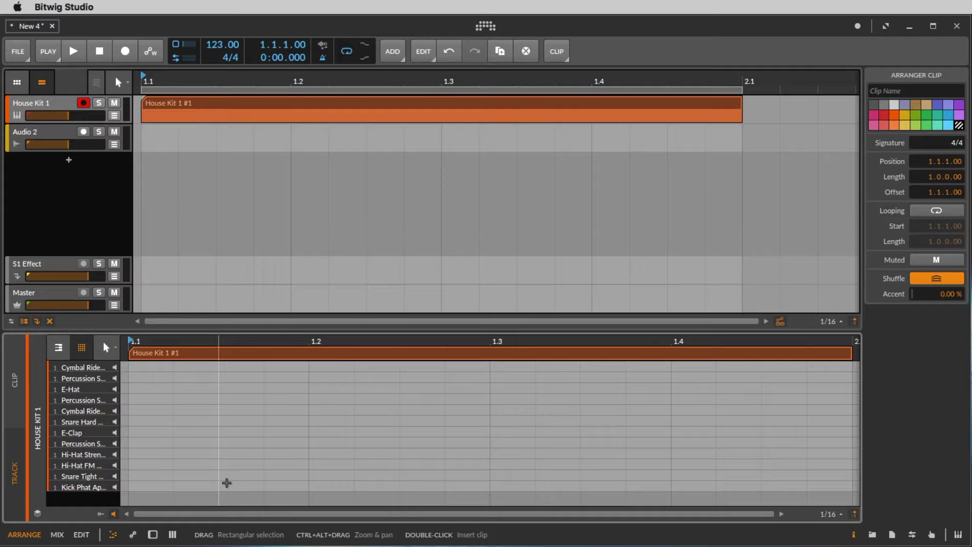
pyautogui.hscroll(5, 523, 501)
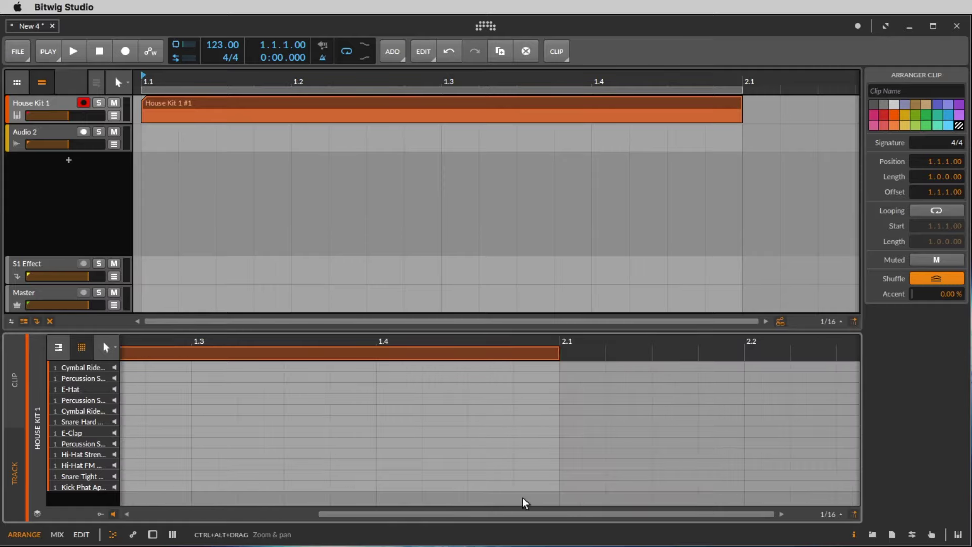
pyautogui.moveTo(168, 339); pyautogui.dragTo(419, 357)
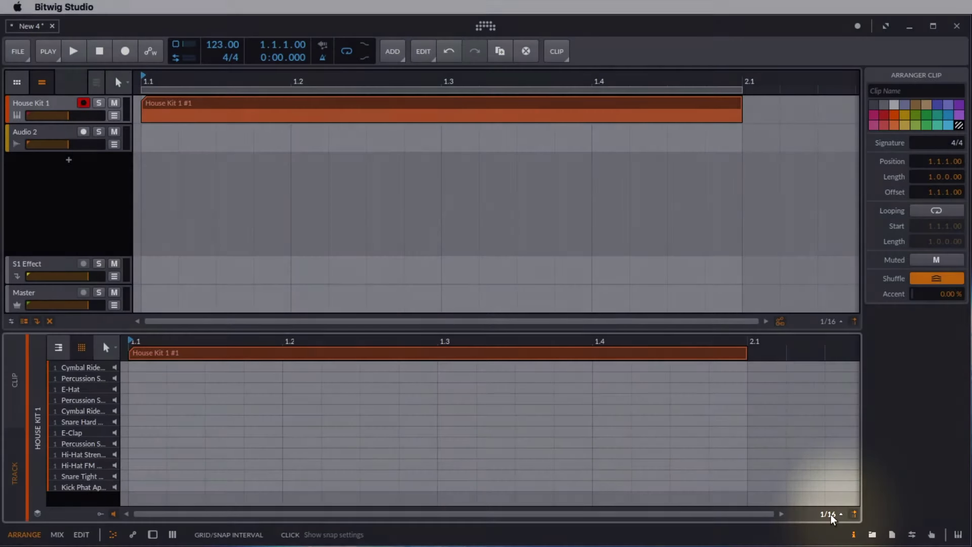
# Switch the note editor grid from Adaptive to a fixed 1/16.
pyautogui.click(830, 514)
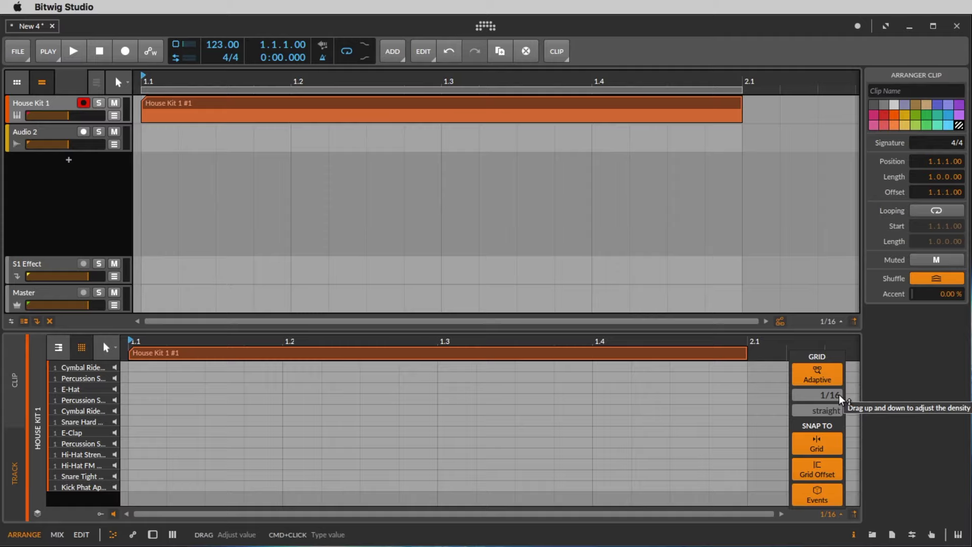
pyautogui.moveTo(834, 395); pyautogui.dragTo(835, 412)
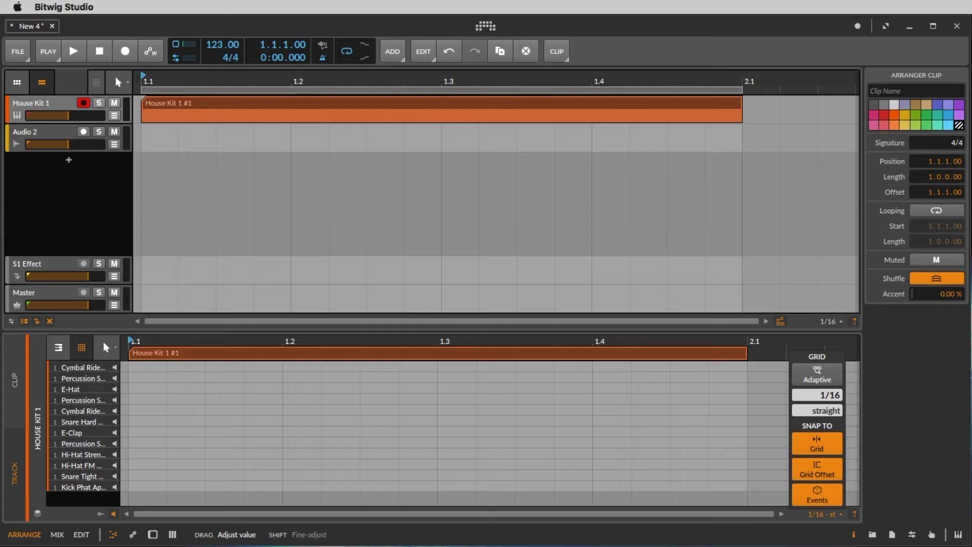
pyautogui.click(499, 334)
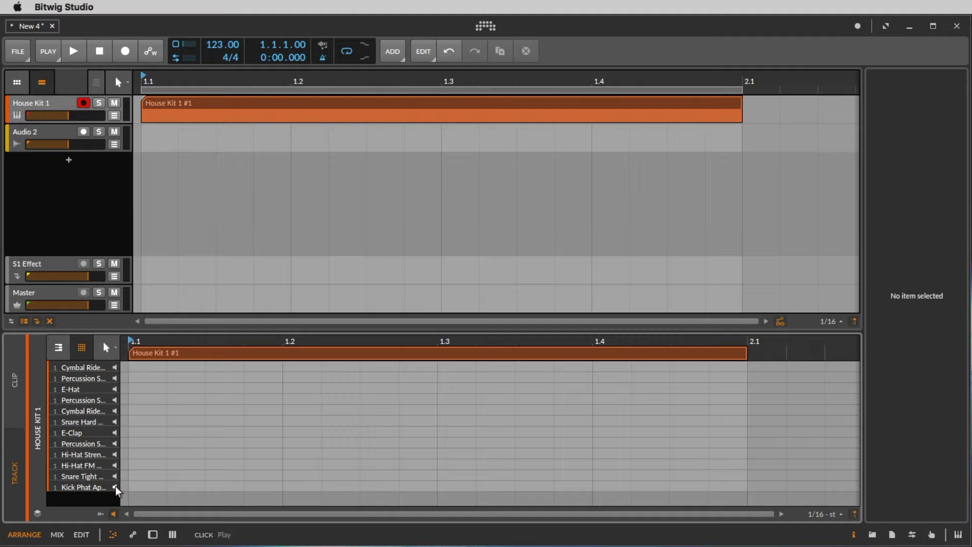
# Audition Kick Phat and several other drum sounds in the kit.
pyautogui.click(114, 486)
pyautogui.click(114, 477)
pyautogui.click(114, 458)
pyautogui.click(114, 443)
pyautogui.click(113, 486)
pyautogui.click(114, 485)
# Add one-sixteenth C1 Kick Phat notes on beats 1.1, 1.2, 1.3 and 1.4.
pyautogui.doubleClick(146, 486)
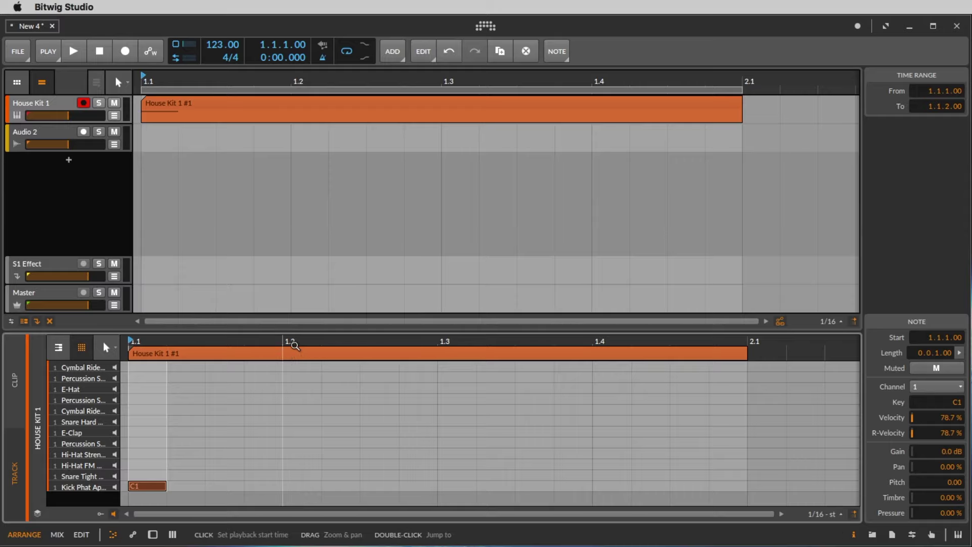
pyautogui.doubleClick(295, 485)
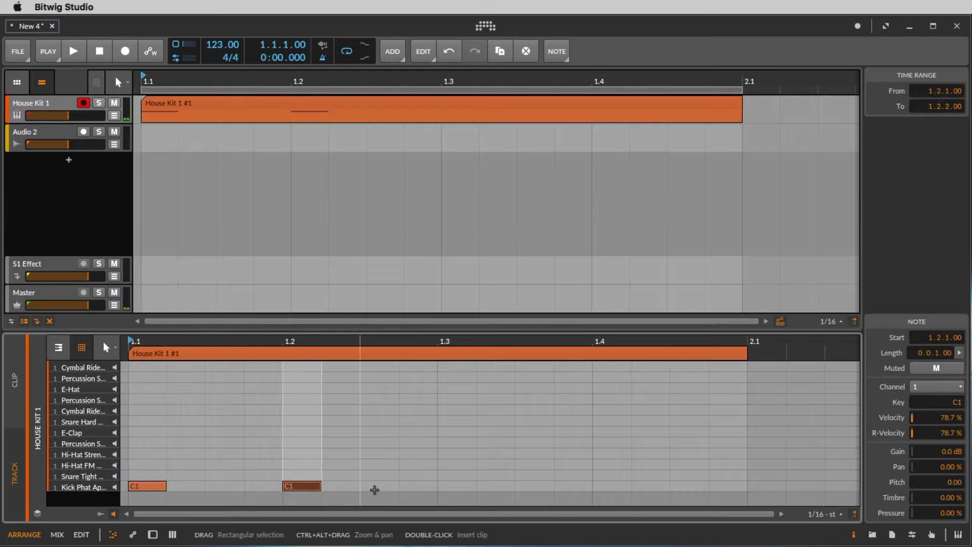
pyautogui.doubleClick(448, 485)
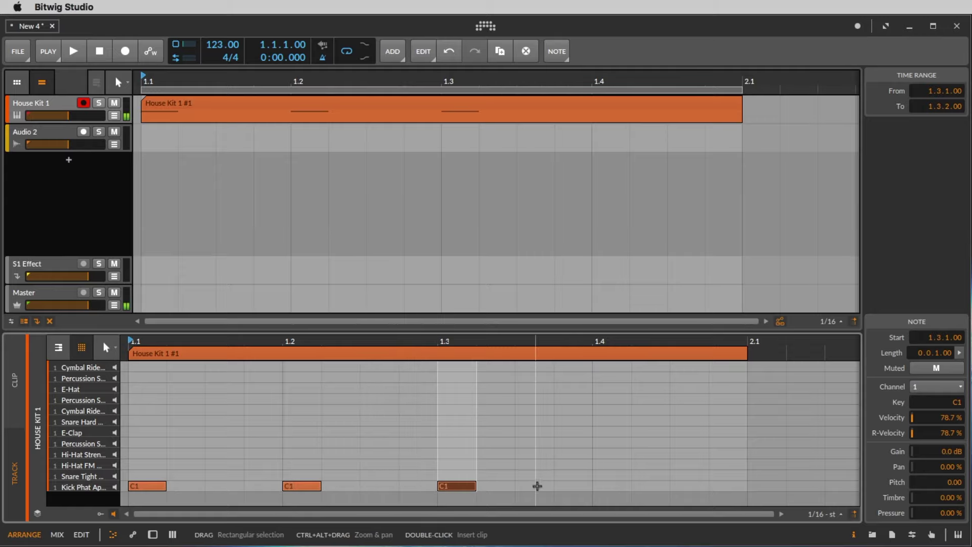
pyautogui.doubleClick(602, 485)
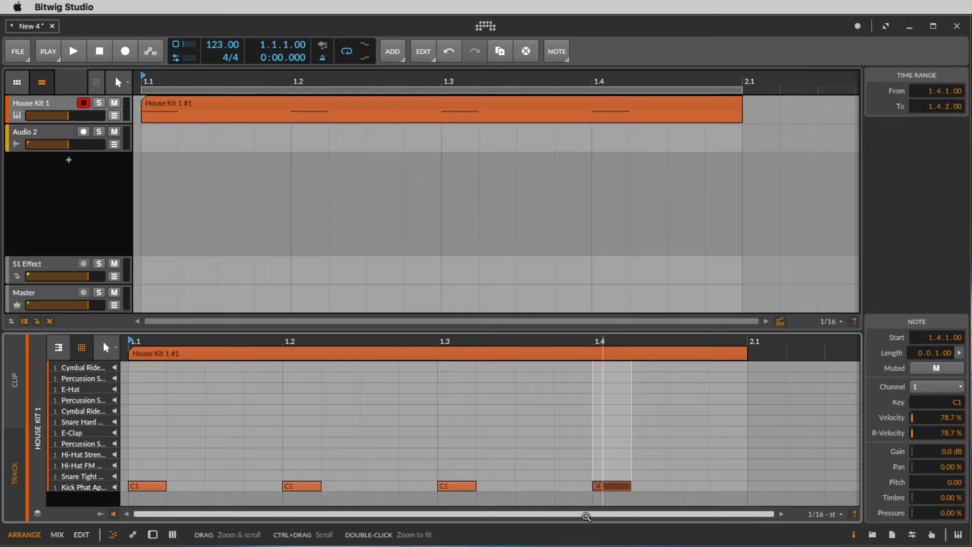
# Play the four-on-the-floor kick pattern back twice.
pyautogui.press('space')
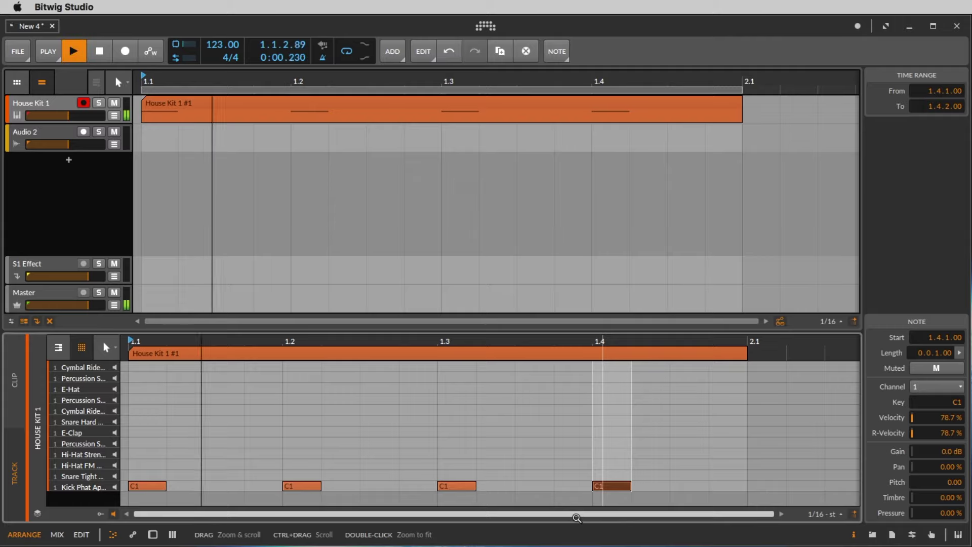
pyautogui.press('space')
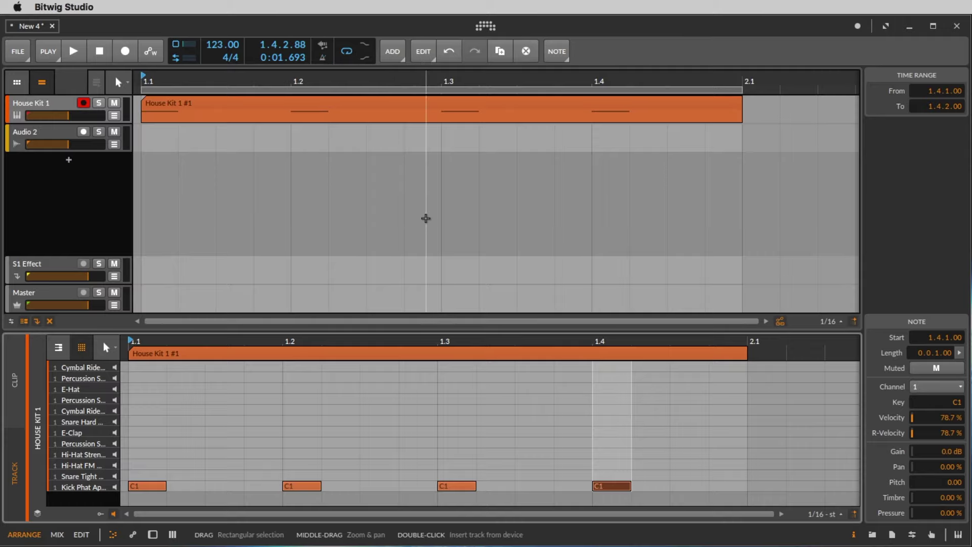
pyautogui.press('space')
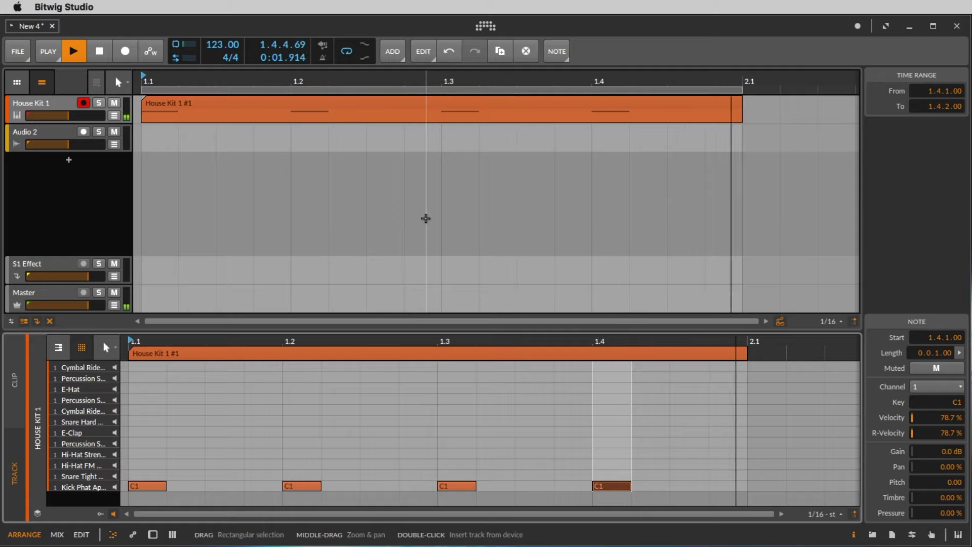
pyautogui.press('space')
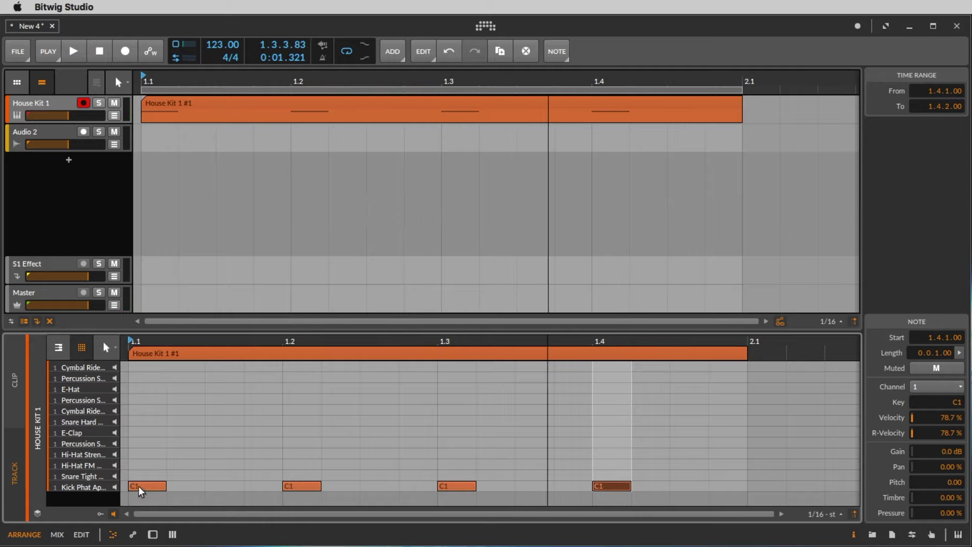
# Add Snare Tight hits on beats 1.2 and 1.4 and play the kick-snare pattern.
pyautogui.click(115, 478)
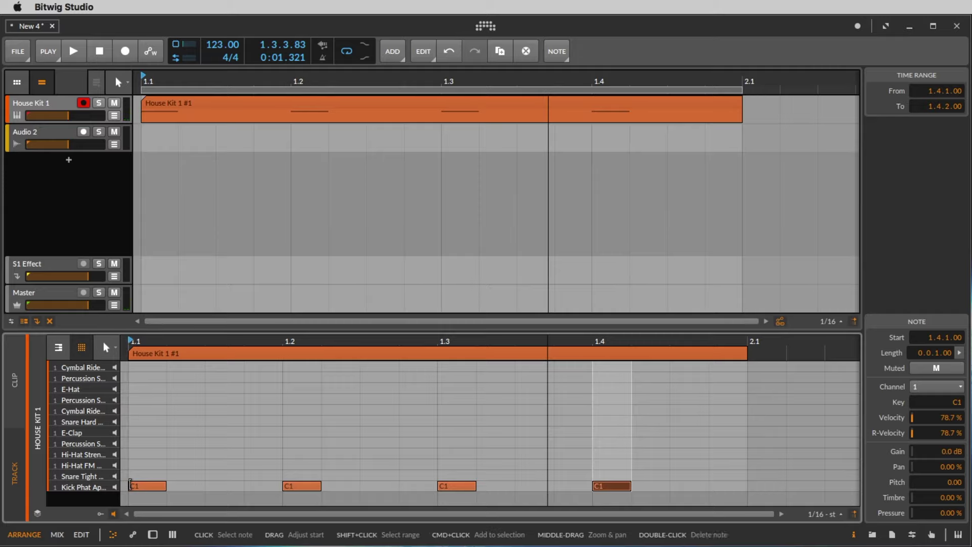
pyautogui.doubleClick(298, 477)
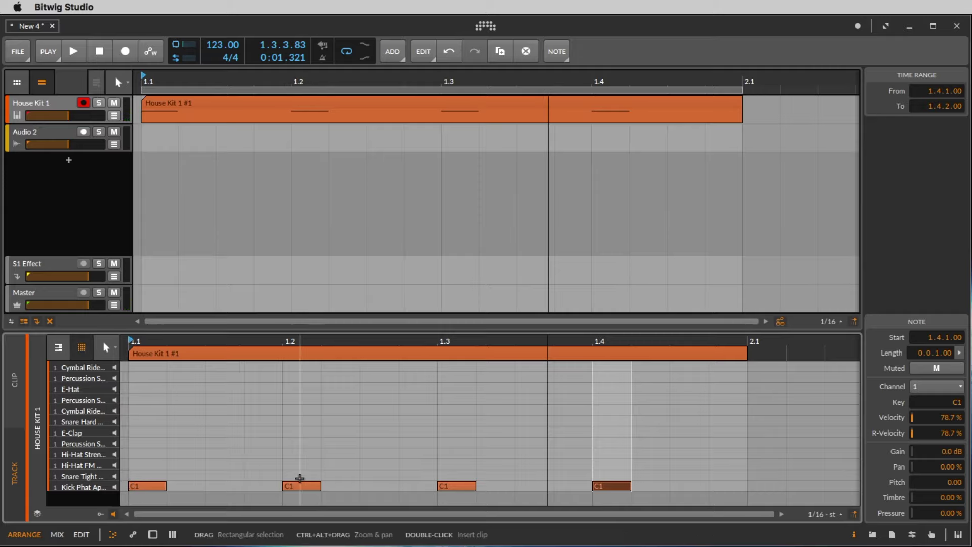
pyautogui.doubleClick(624, 477)
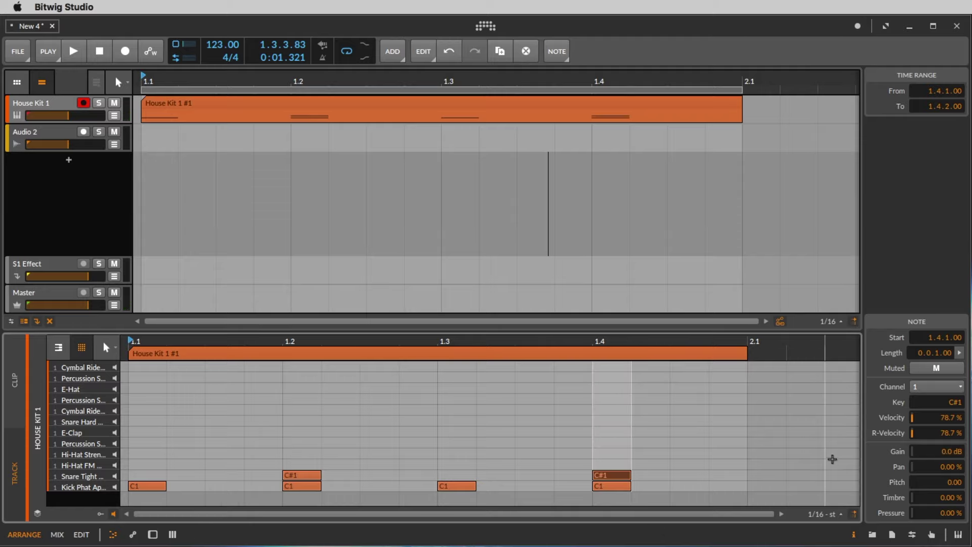
pyautogui.press('space')
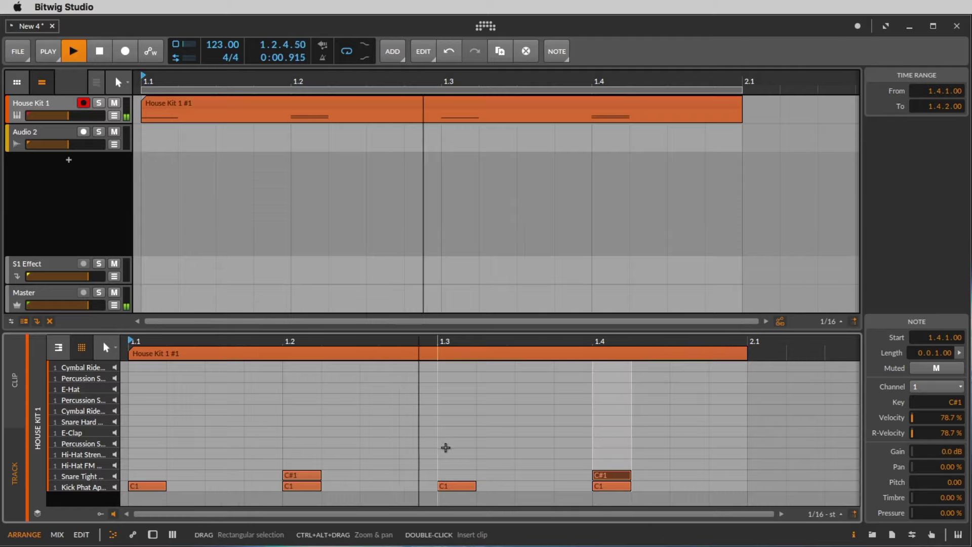
pyautogui.press('space')
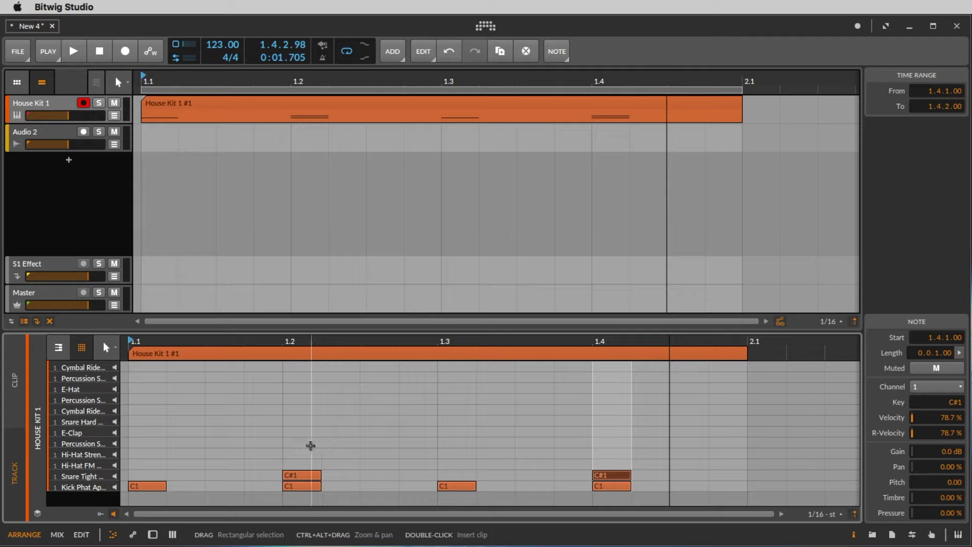
# Add E-Clap F1 notes on beats 1.2 and 1.4.
pyautogui.click(300, 433)
pyautogui.doubleClick(301, 432)
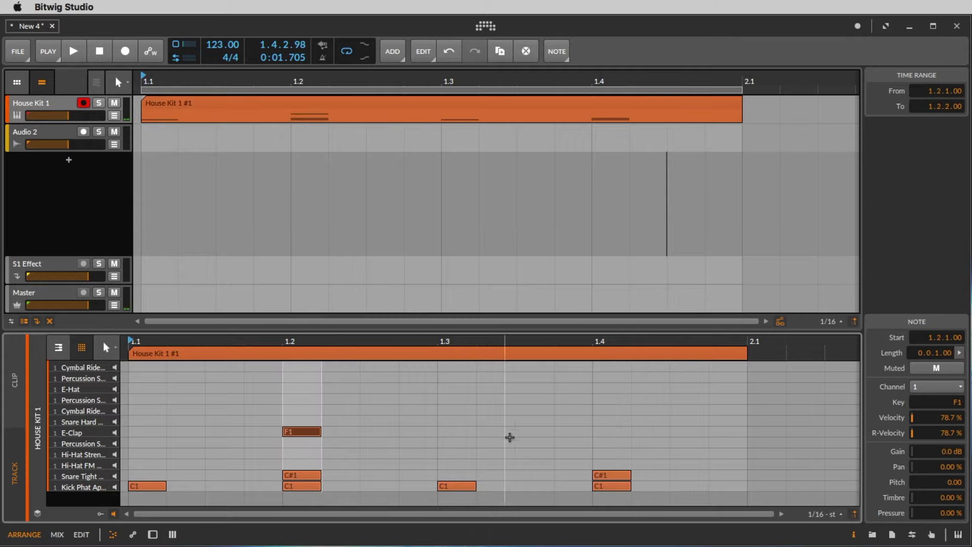
pyautogui.doubleClick(600, 432)
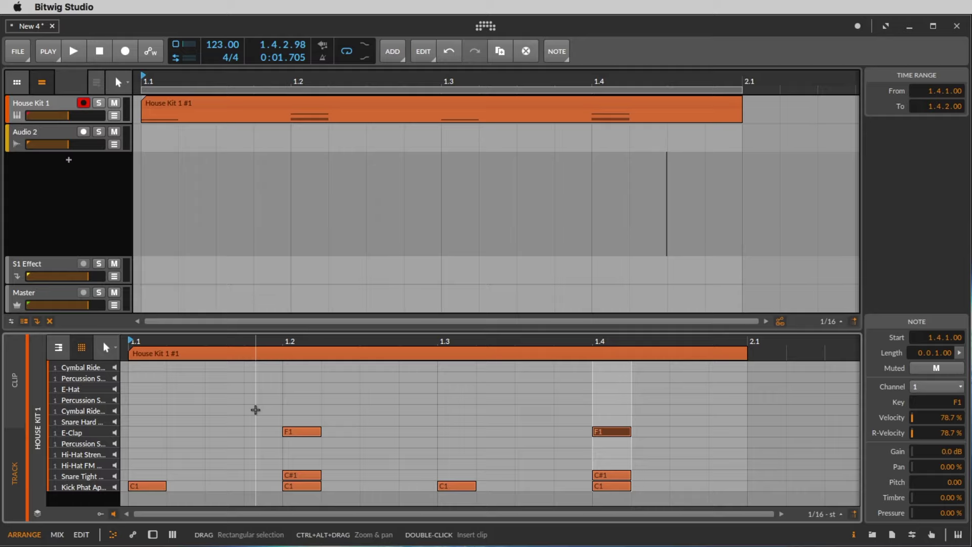
# Shift both E-Clap notes just ahead of 1.2 and 1.4, the first to 1.1.4.95, and listen.
pyautogui.moveTo(255, 410); pyautogui.dragTo(690, 435)
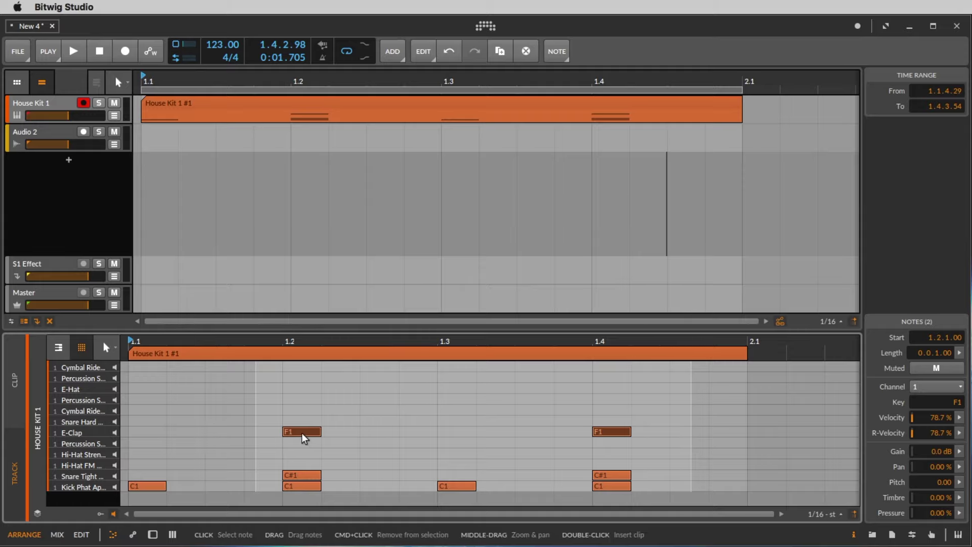
pyautogui.moveTo(301, 432)
pyautogui.mouseDown()
pyautogui.moveTo(283, 432)
pyautogui.moveTo(340, 433)
pyautogui.moveTo(280, 432)
pyautogui.moveTo(306, 434)
pyautogui.moveTo(288, 431)
pyautogui.moveTo(299, 430)
pyautogui.mouseUp()
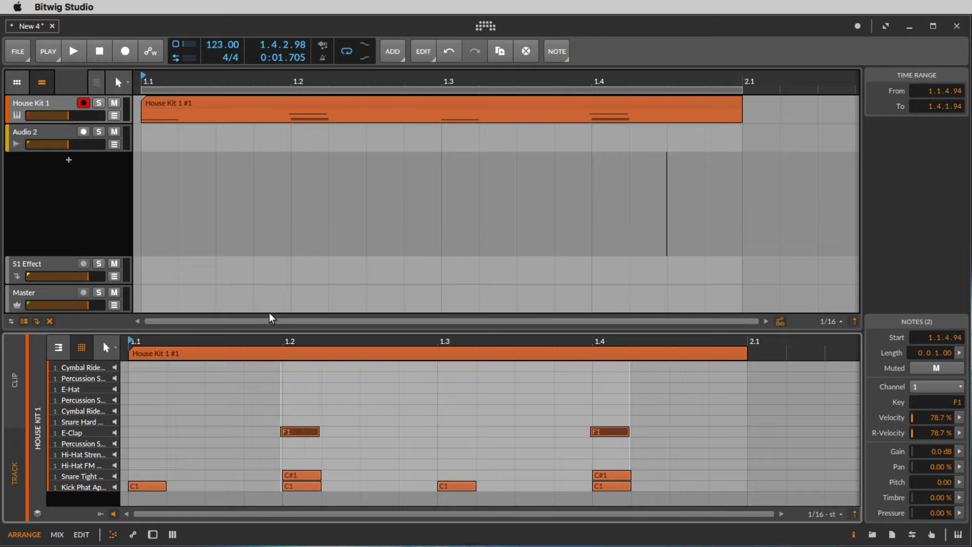
pyautogui.moveTo(269, 341); pyautogui.dragTo(307, 433)
pyautogui.press('space')
pyautogui.moveTo(325, 340); pyautogui.dragTo(389, 343)
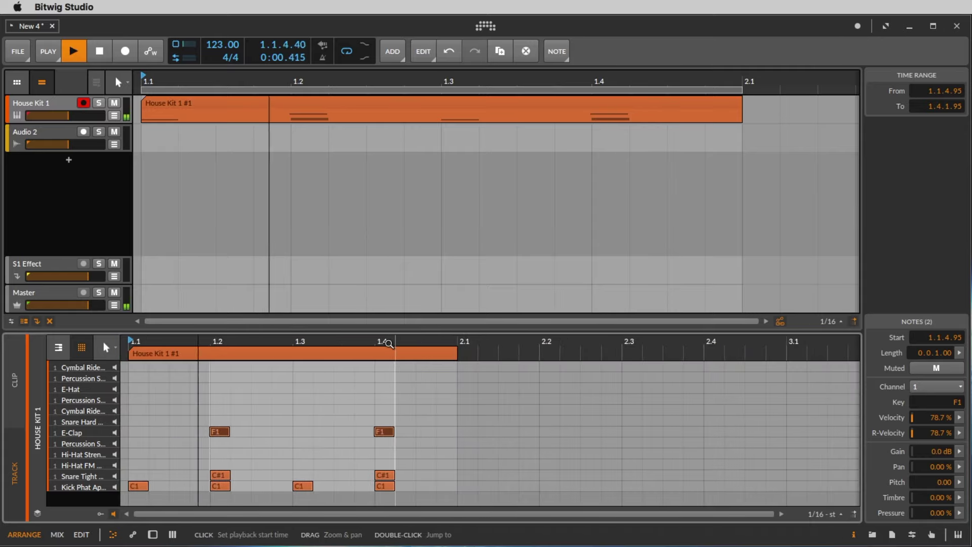
pyautogui.press('space')
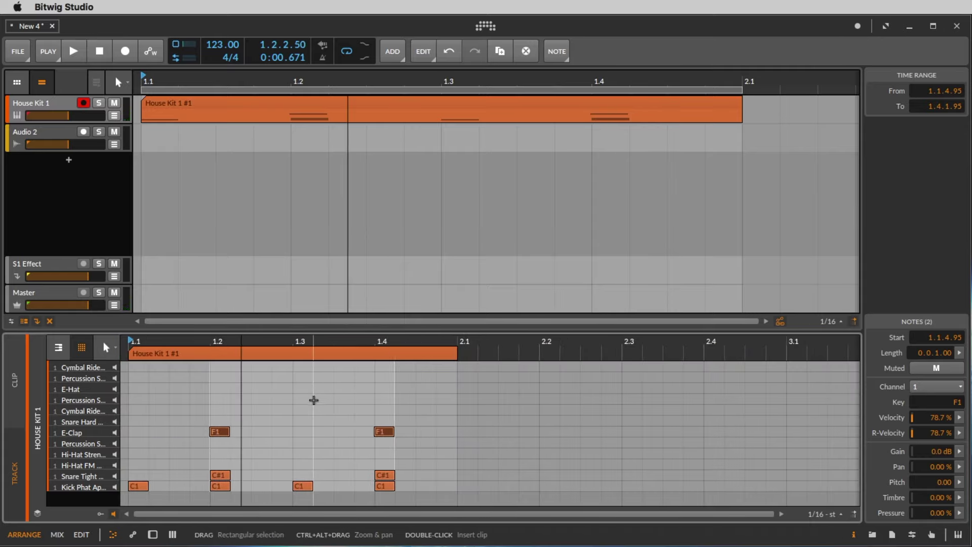
# Add Hi-Hat FM D1 notes at 1.1.3, 1.2.3, 1.3.3 and 1.4.3, then play the beat.
pyautogui.click(111, 462)
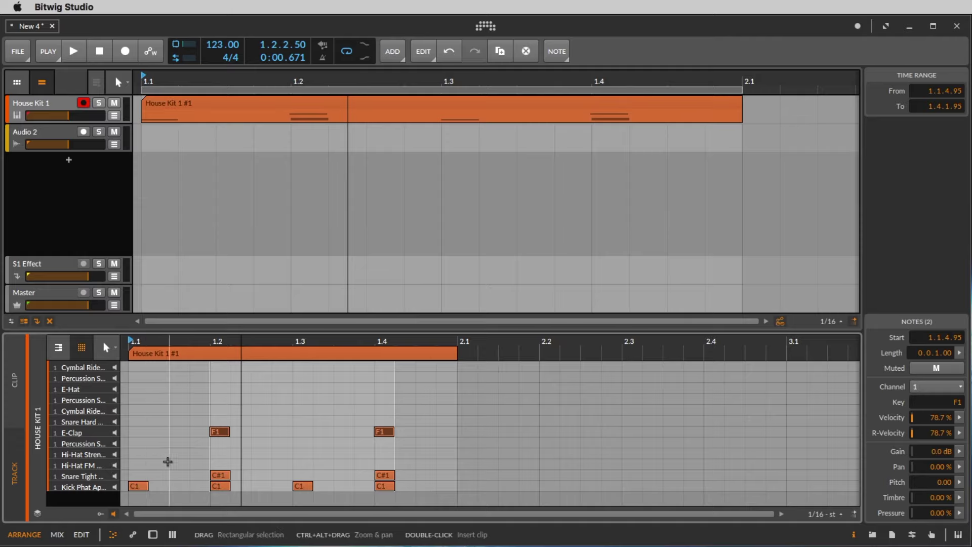
pyautogui.doubleClick(185, 463)
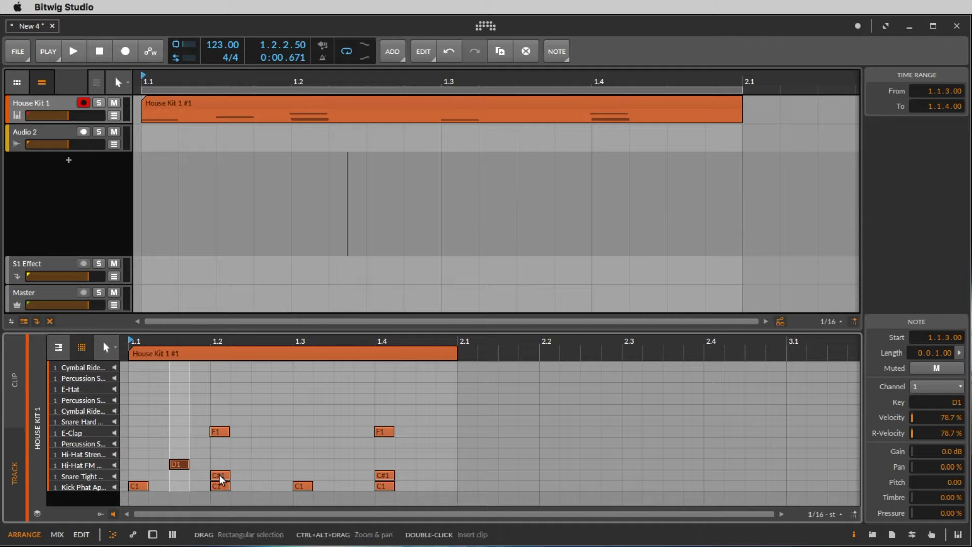
pyautogui.doubleClick(260, 464)
pyautogui.doubleClick(344, 464)
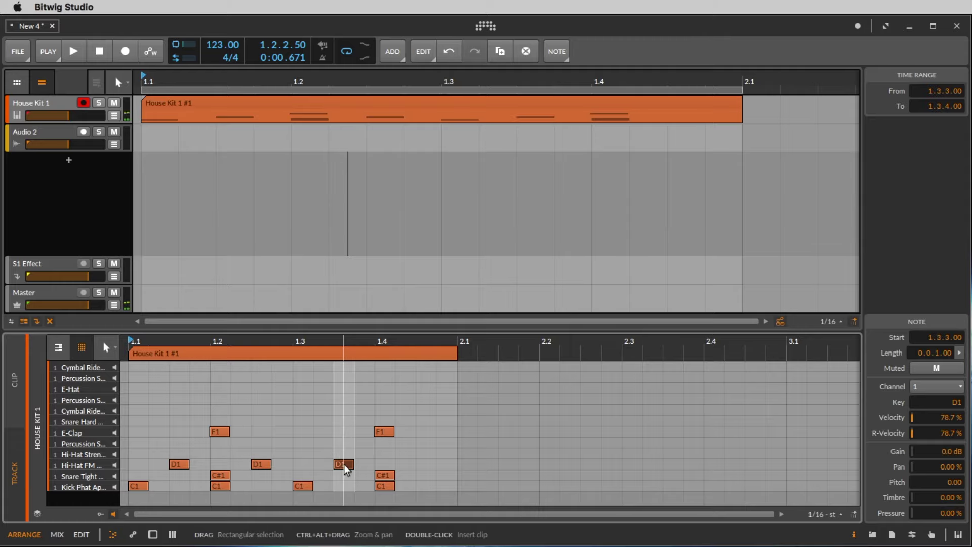
pyautogui.doubleClick(422, 464)
pyautogui.press('space')
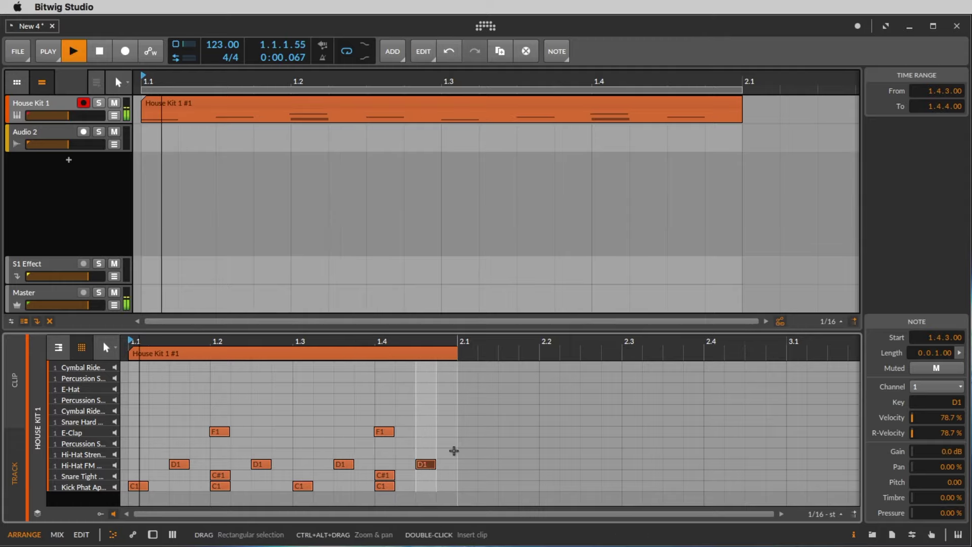
pyautogui.press('space')
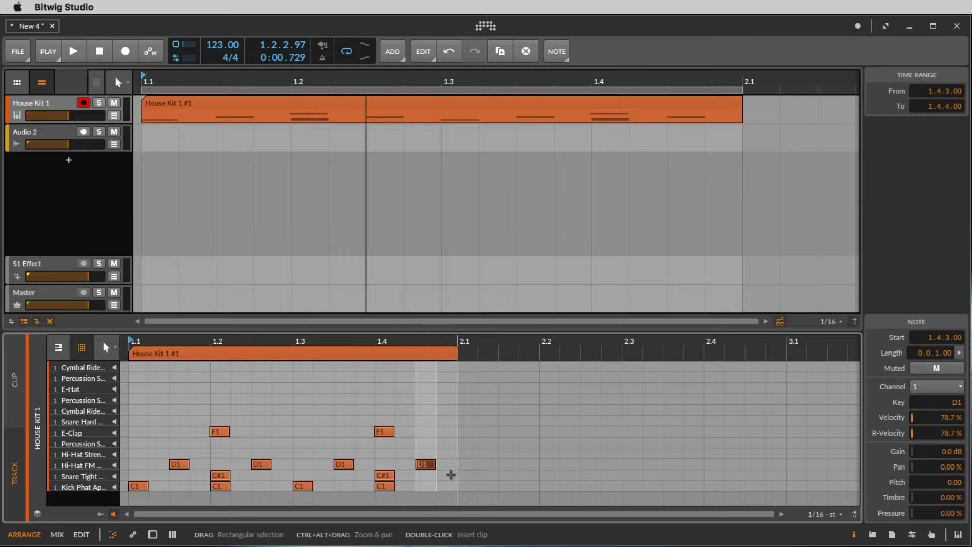
# Add a one-sixteenth Snare Tight C#1 note at 1.4.4 and play the beat.
pyautogui.doubleClick(447, 474)
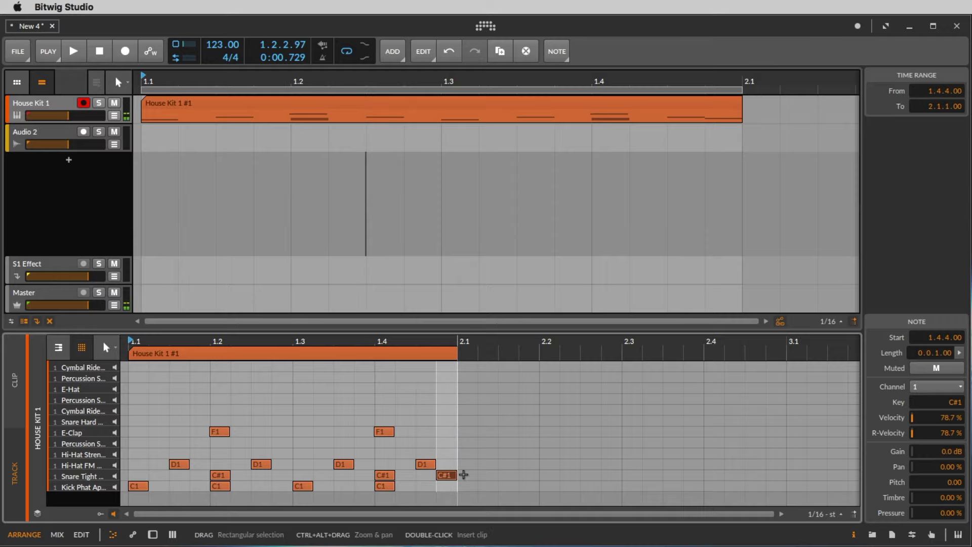
pyautogui.moveTo(281, 341); pyautogui.dragTo(386, 341)
pyautogui.press('space')
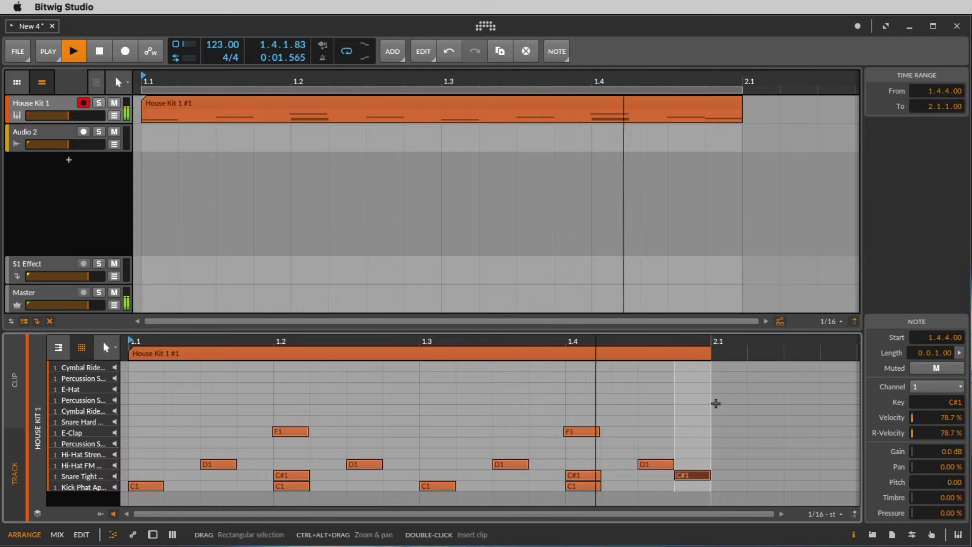
pyautogui.press('space')
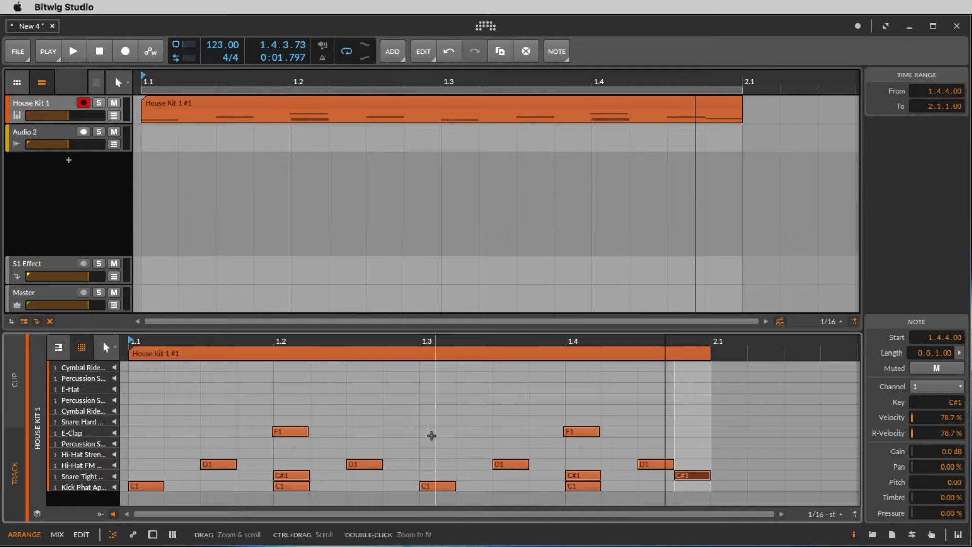
# Show the velocity lane and lower the 1.4.4 snare note to 41.5% velocity.
pyautogui.click(101, 513)
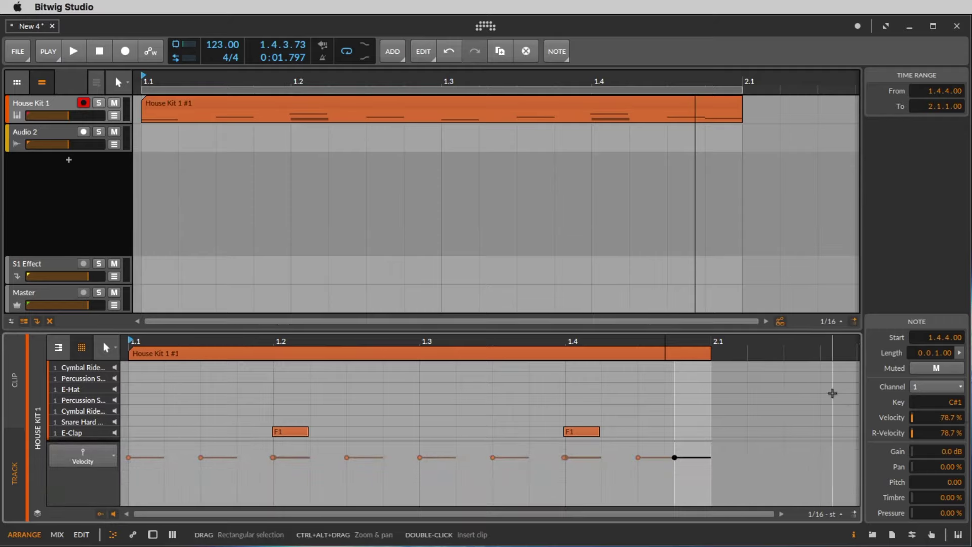
pyautogui.scroll(-2, 832, 393)
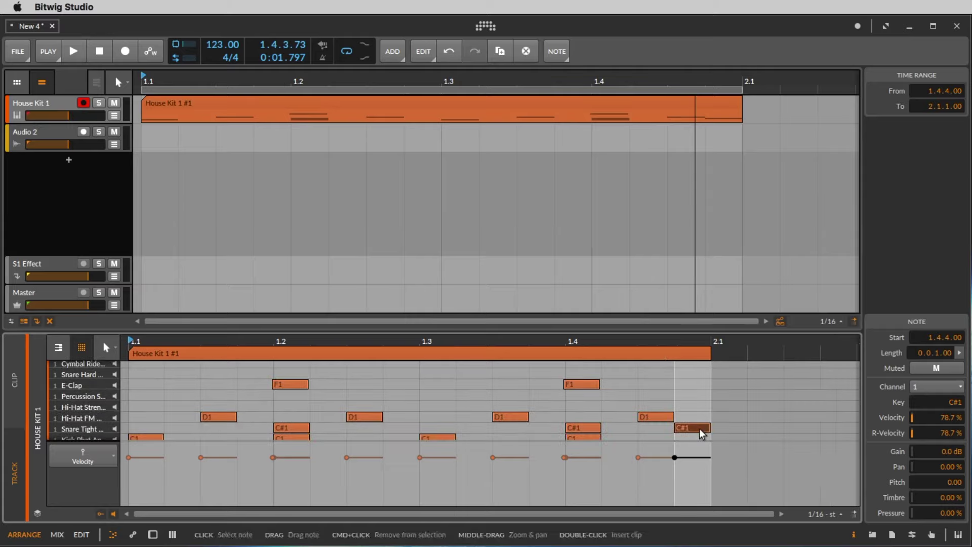
pyautogui.moveTo(678, 458); pyautogui.dragTo(674, 477)
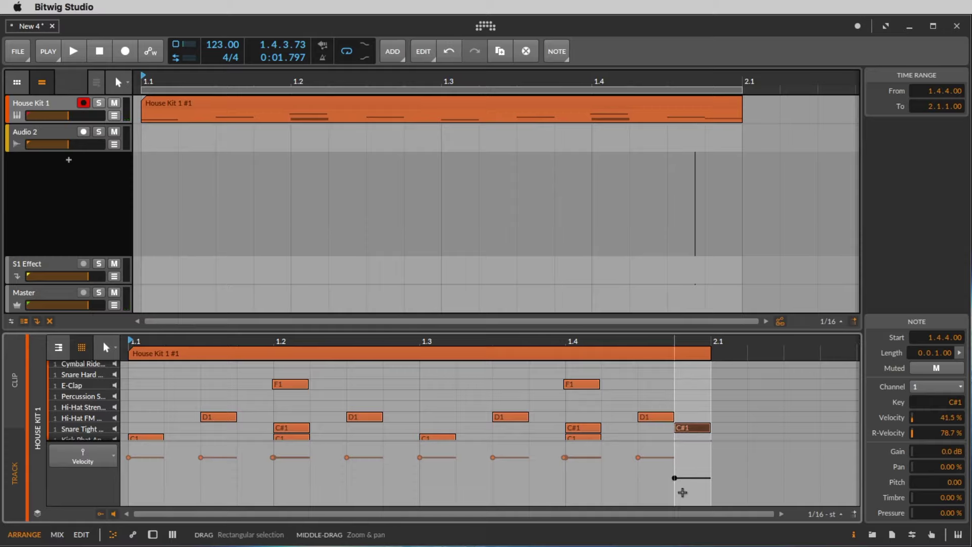
pyautogui.press('space')
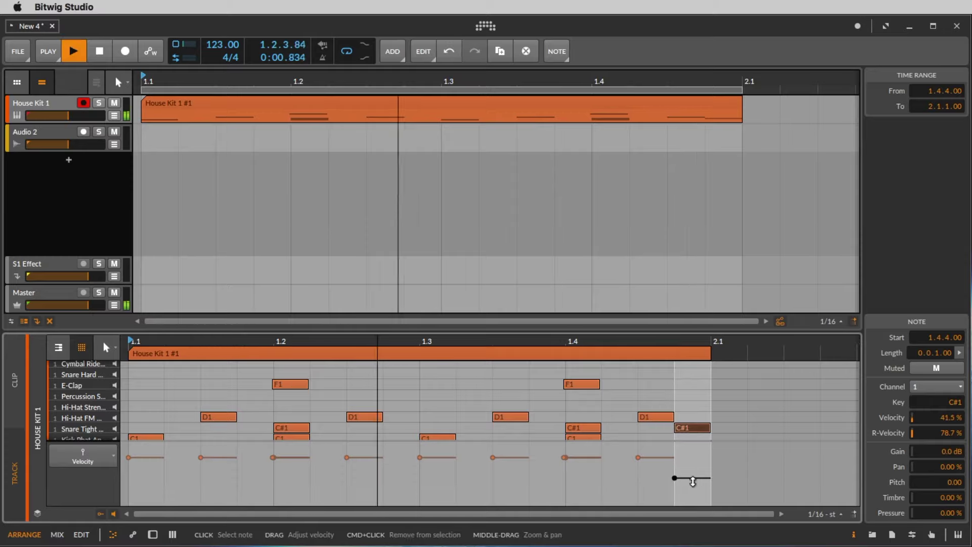
# Try the final 1.4.4 hit on the E1 percussion row and audition it.
pyautogui.press('space')
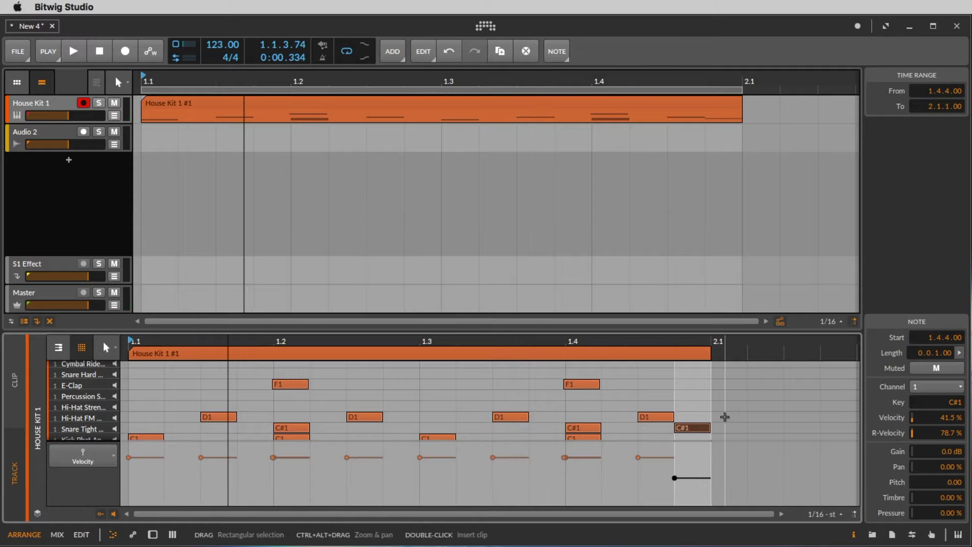
pyautogui.doubleClick(696, 396)
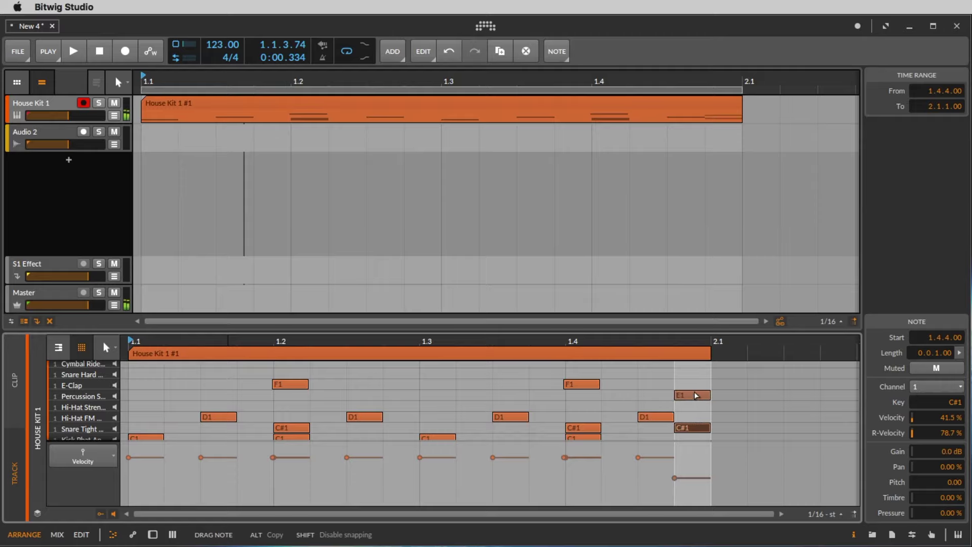
pyautogui.moveTo(696, 395); pyautogui.dragTo(697, 400)
pyautogui.press('space')
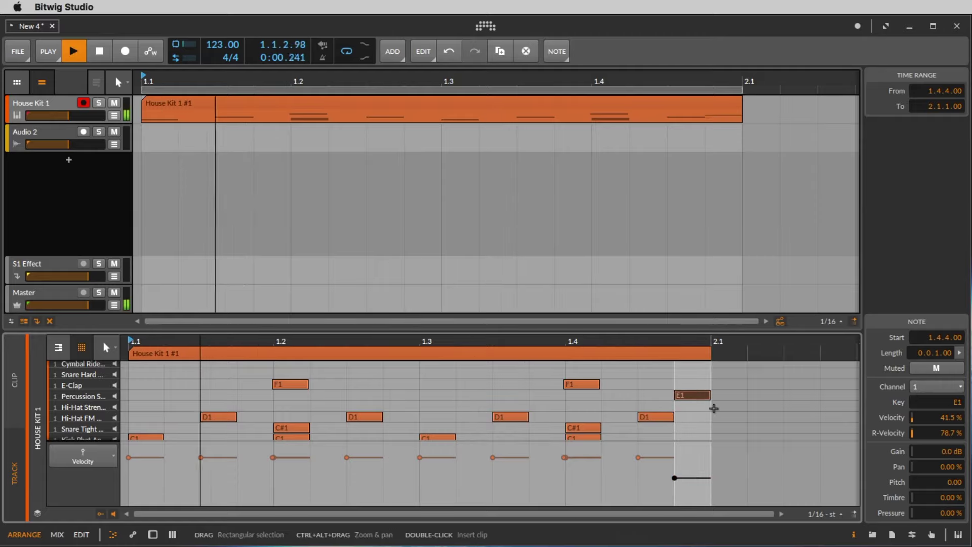
pyautogui.scroll(3, 714, 408)
pyautogui.press('space')
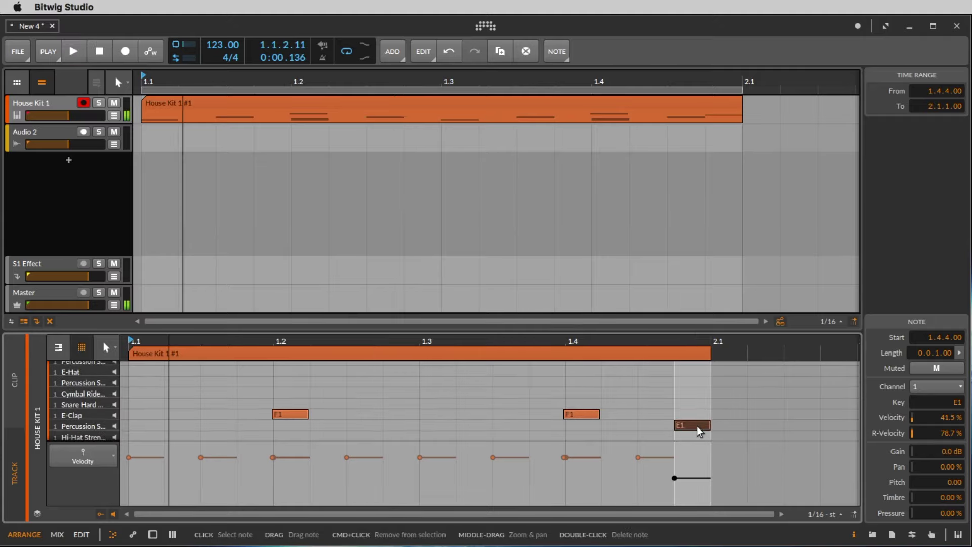
# Move the final 1.4.4 note to F#1 and lower its velocity to 29%.
pyautogui.moveTo(697, 426); pyautogui.dragTo(696, 400)
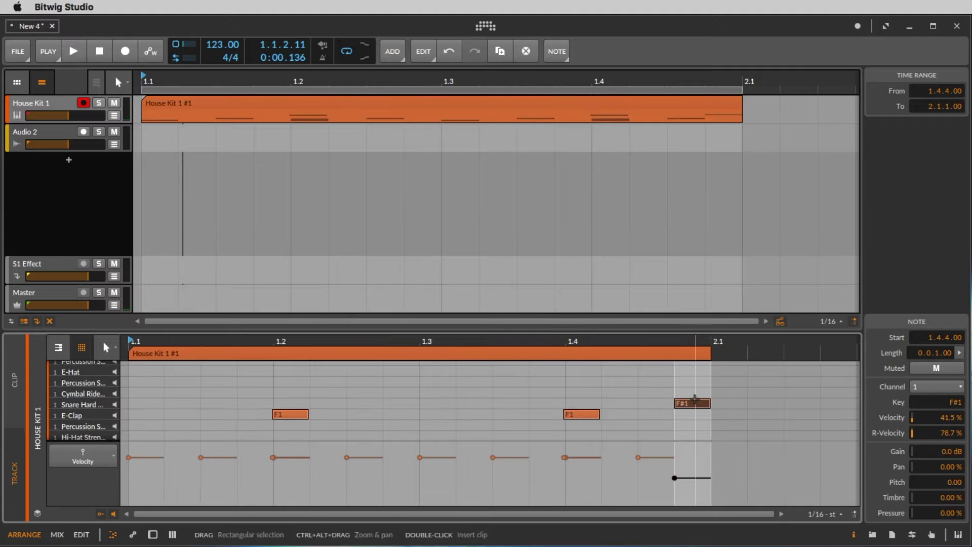
pyautogui.press('space')
pyautogui.scroll(-1, 704, 404)
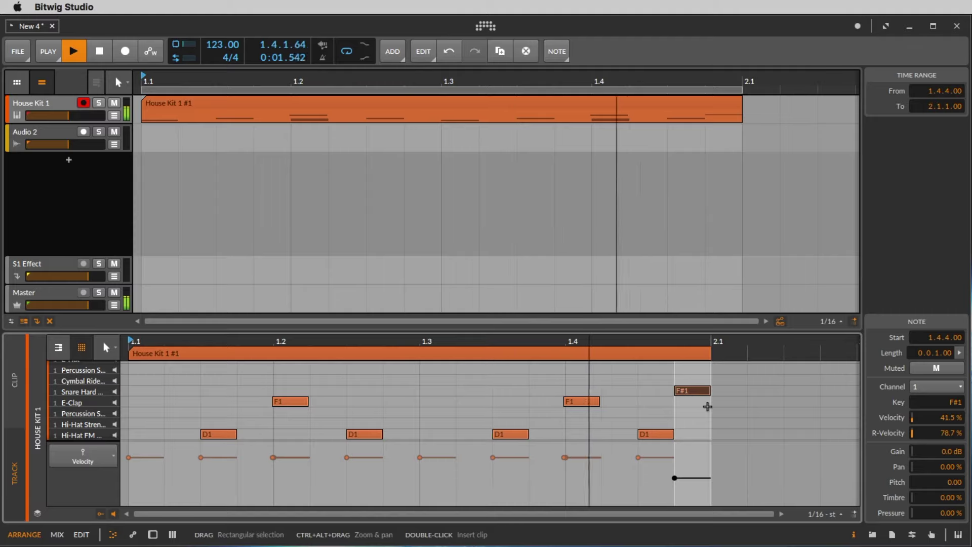
pyautogui.press('space')
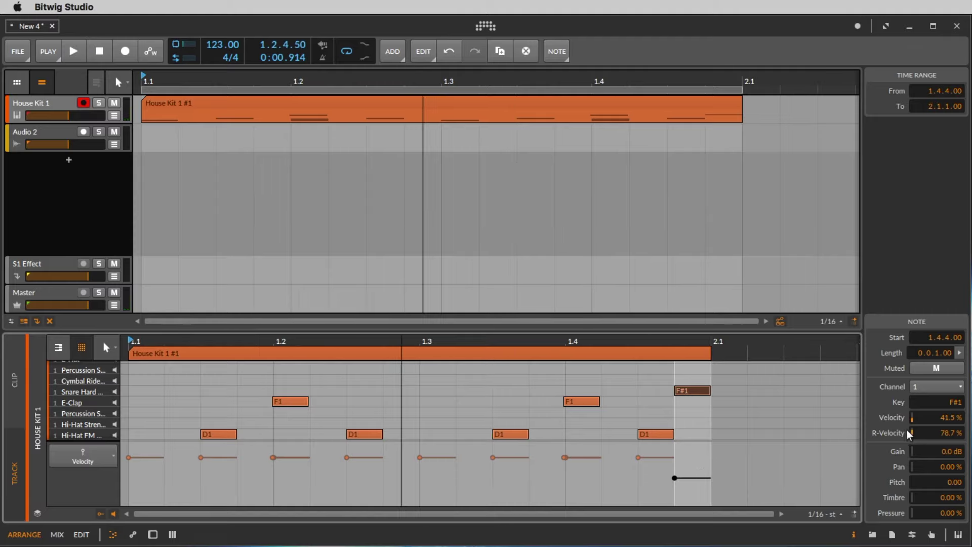
pyautogui.moveTo(947, 418); pyautogui.dragTo(947, 426)
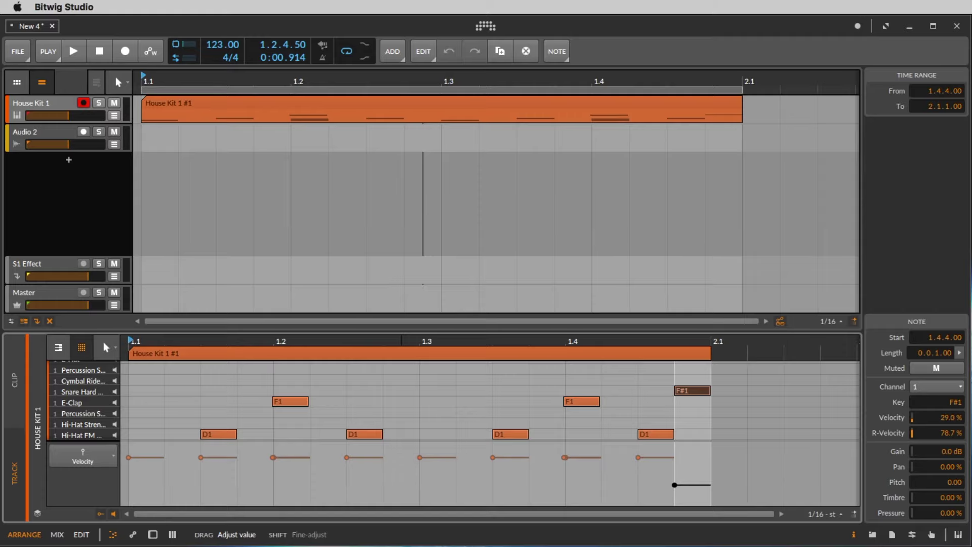
pyautogui.press('space')
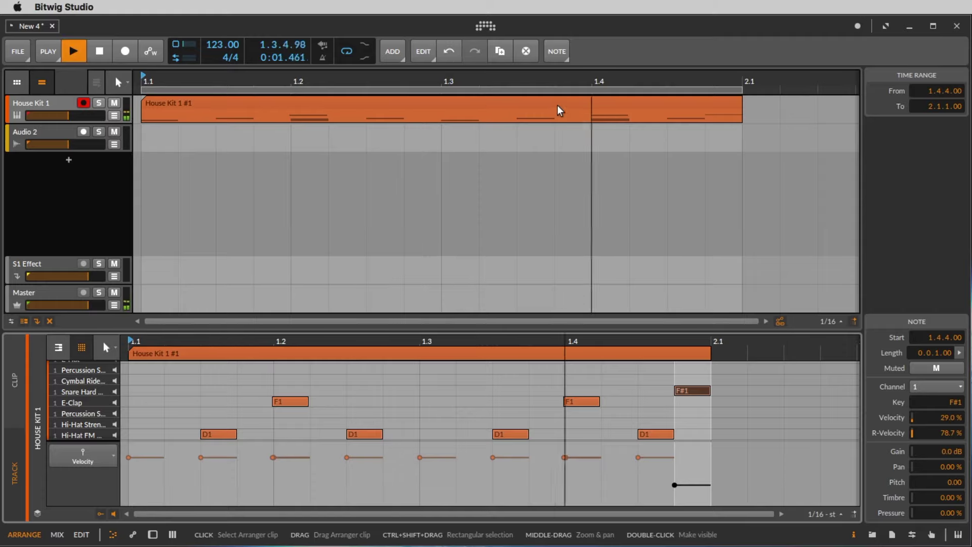
# Zoom out the arranger and extend the loop region from 1.1.1 to bar 5, length 4.0.0.00.
pyautogui.press('space')
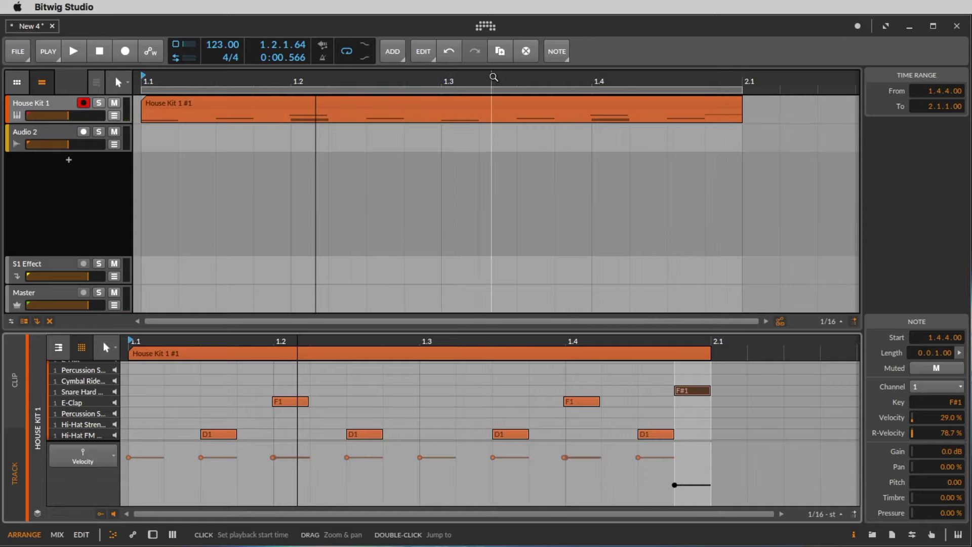
pyautogui.moveTo(493, 77); pyautogui.dragTo(225, 51)
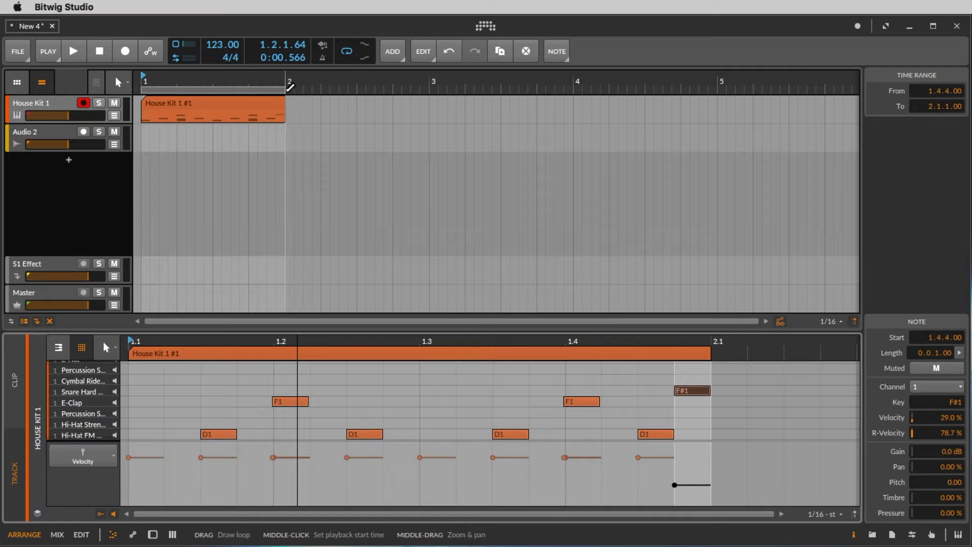
pyautogui.moveTo(290, 86); pyautogui.dragTo(714, 100)
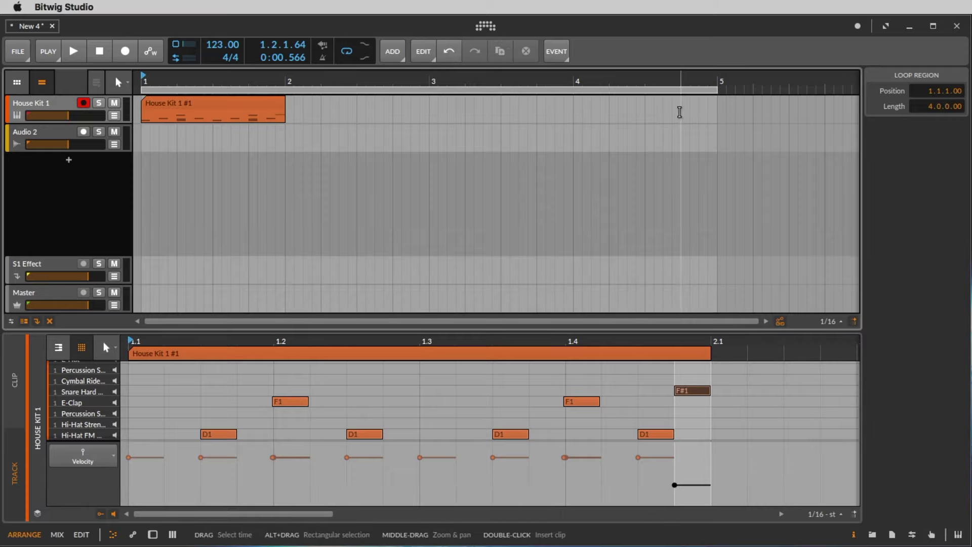
# Drag House Kit 1 #1's loop handle so its one-bar pattern repeats to bar 5.
pyautogui.click(184, 102)
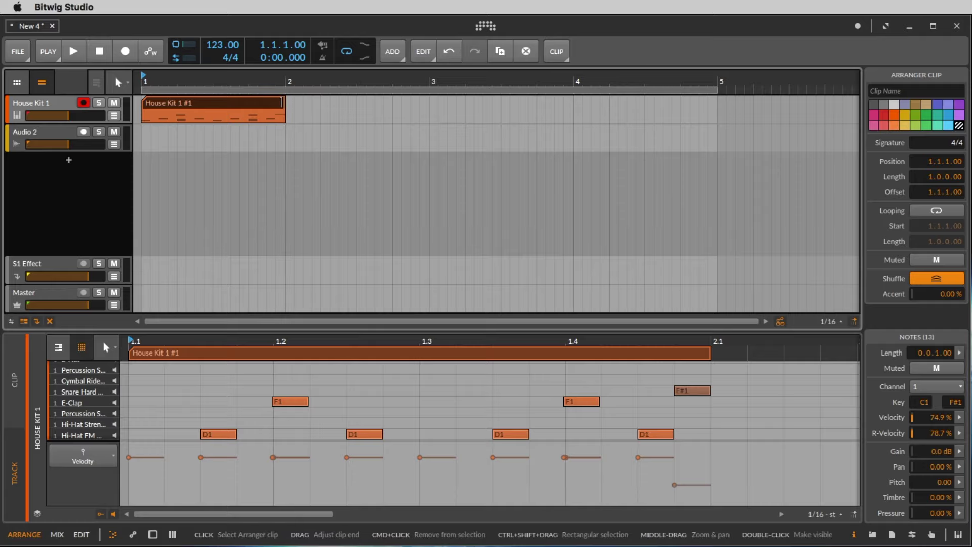
pyautogui.moveTo(282, 103); pyautogui.dragTo(718, 114)
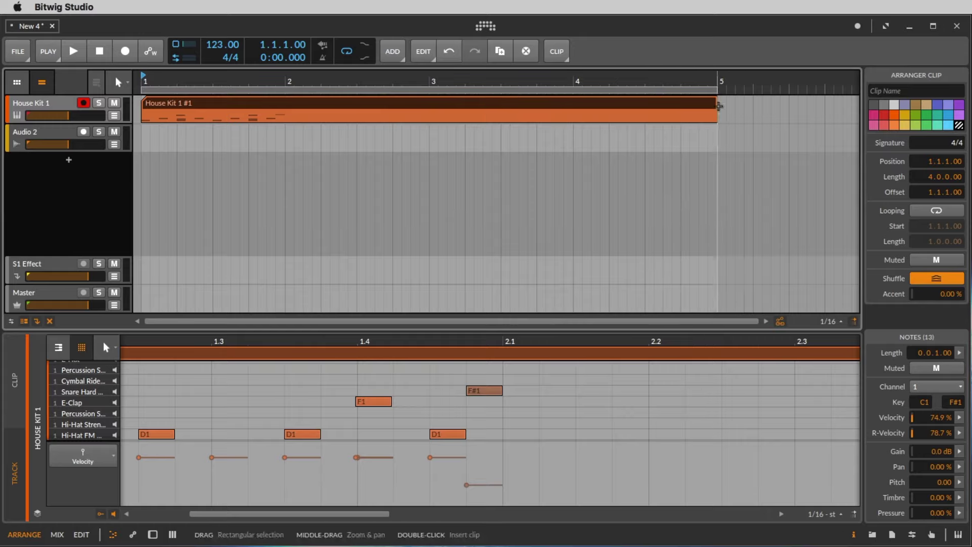
pyautogui.moveTo(717, 104); pyautogui.dragTo(281, 96)
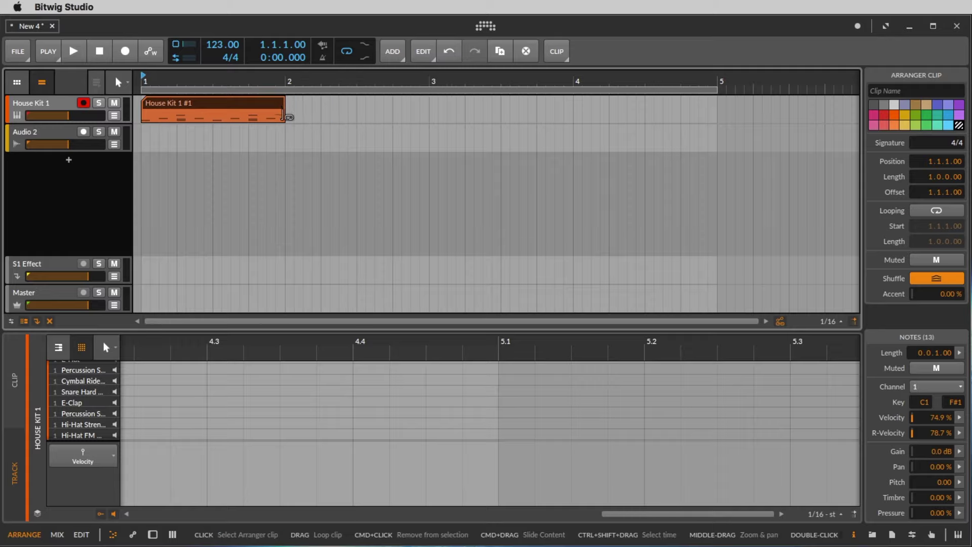
pyautogui.moveTo(287, 118); pyautogui.dragTo(716, 120)
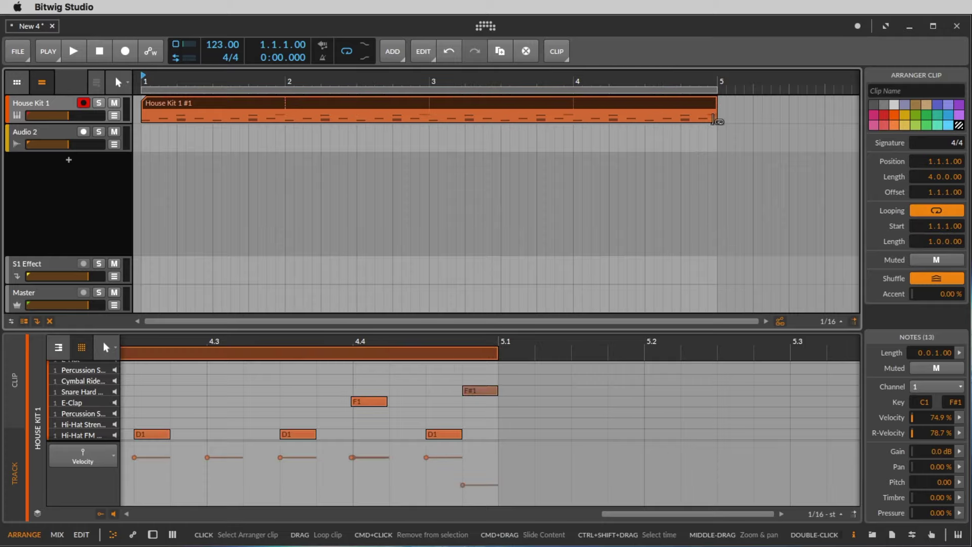
# Time-select bar 4 of the House Kit clip and Split it into House Kit 1 #2.
pyautogui.click(573, 138)
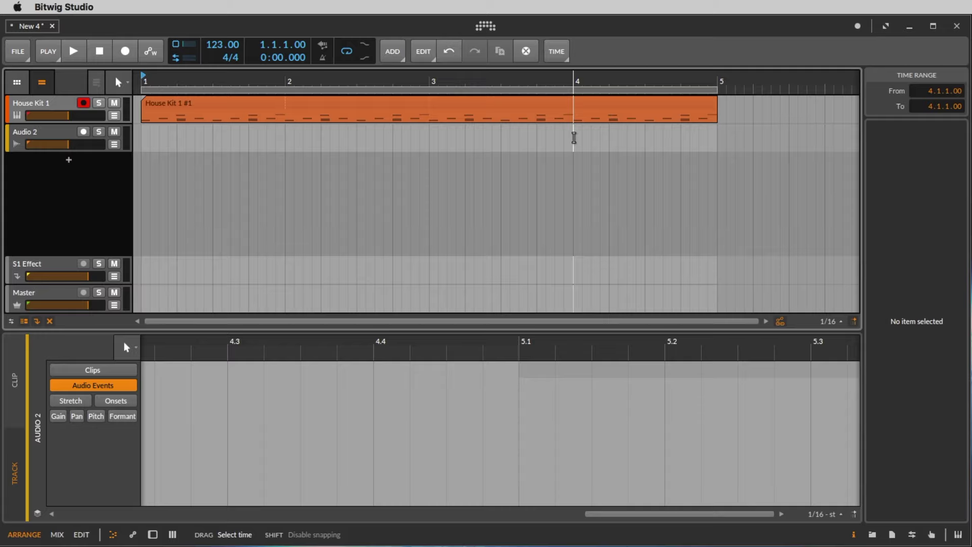
pyautogui.moveTo(575, 136); pyautogui.dragTo(715, 122)
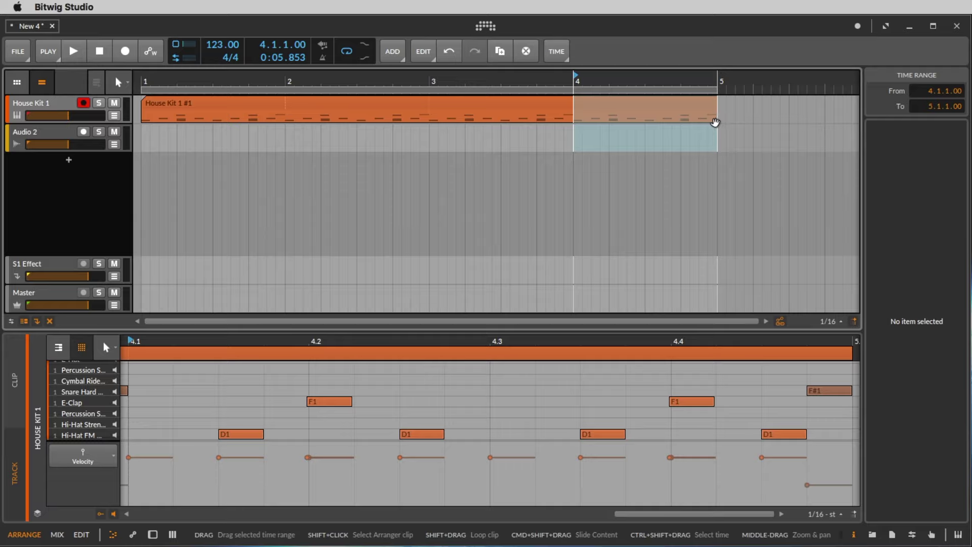
pyautogui.rightClick(648, 104)
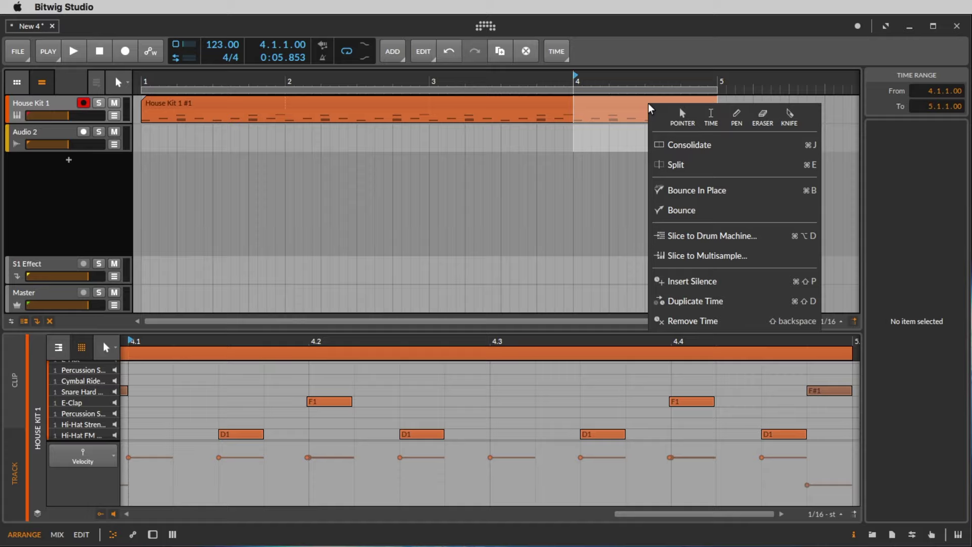
pyautogui.click(808, 172)
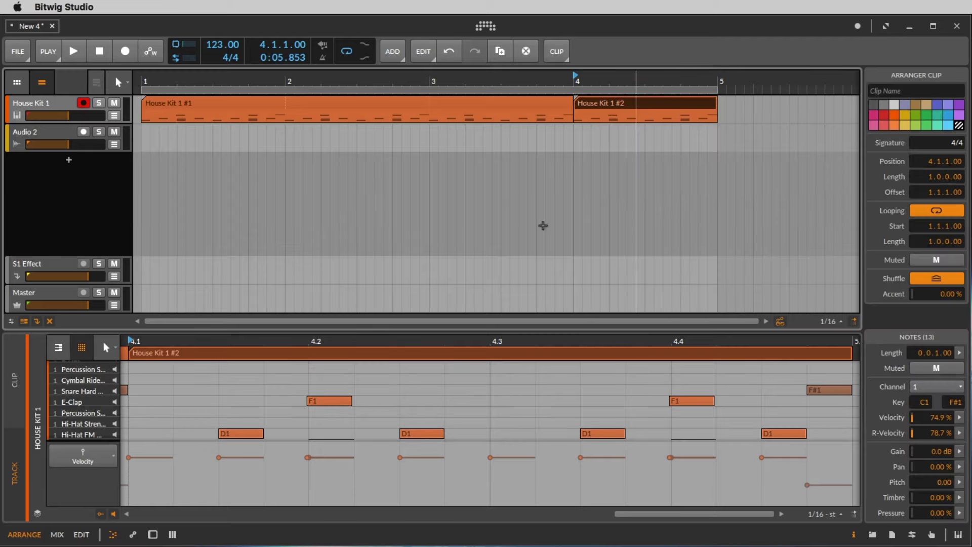
pyautogui.scroll(-2, 498, 364)
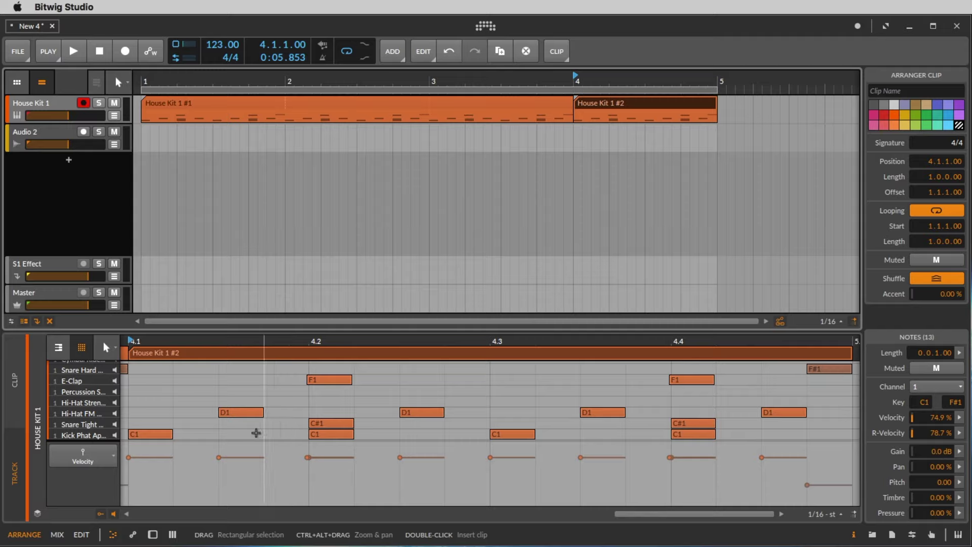
# Delete the later C1 kick notes and both C#1 snare notes from House Kit 1 #2.
pyautogui.click(144, 435)
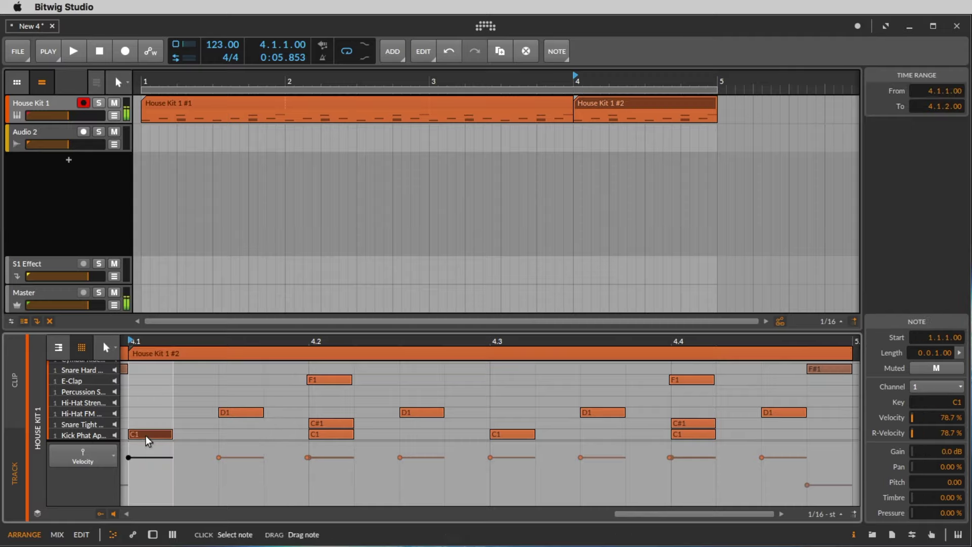
pyautogui.moveTo(241, 434); pyautogui.dragTo(674, 431)
pyautogui.press('Delete')
pyautogui.moveTo(273, 426); pyautogui.dragTo(682, 430)
pyautogui.press('Delete')
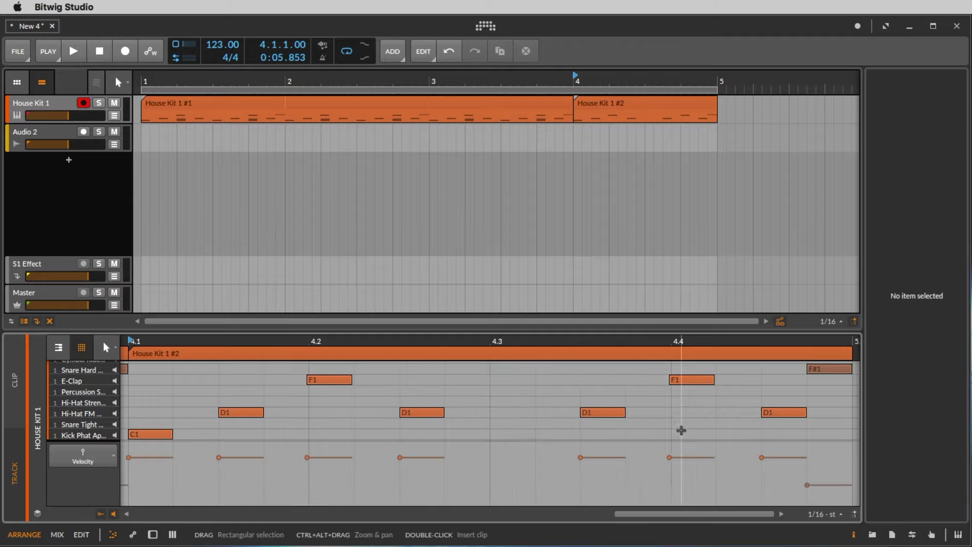
# Play from bar 3 to check the break bar, then return to the project start.
pyautogui.click(429, 142)
pyautogui.press('space')
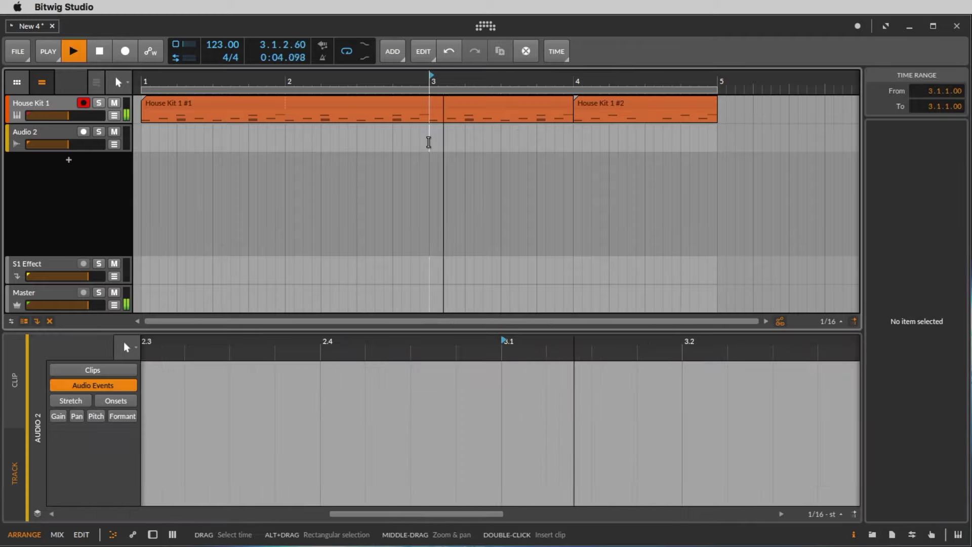
pyautogui.click(595, 109)
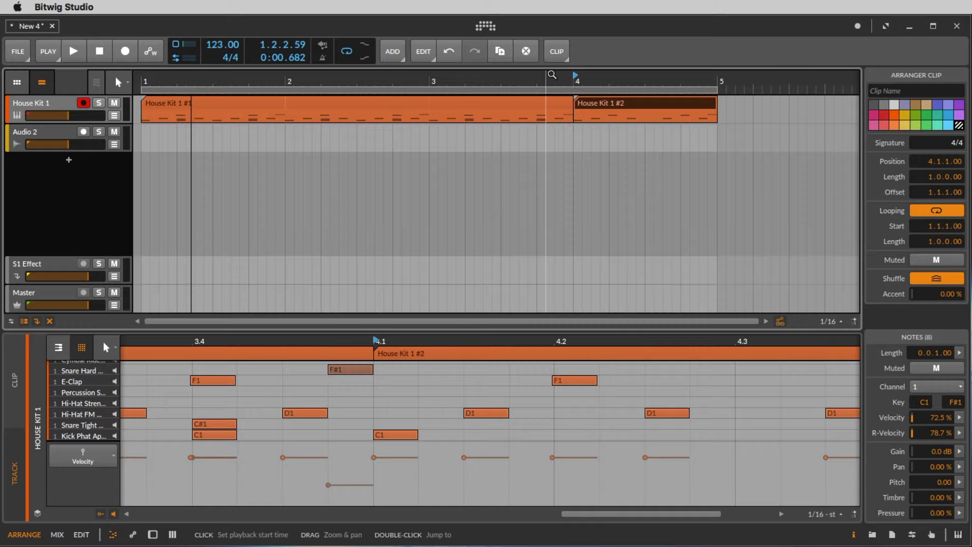
pyautogui.click(143, 135)
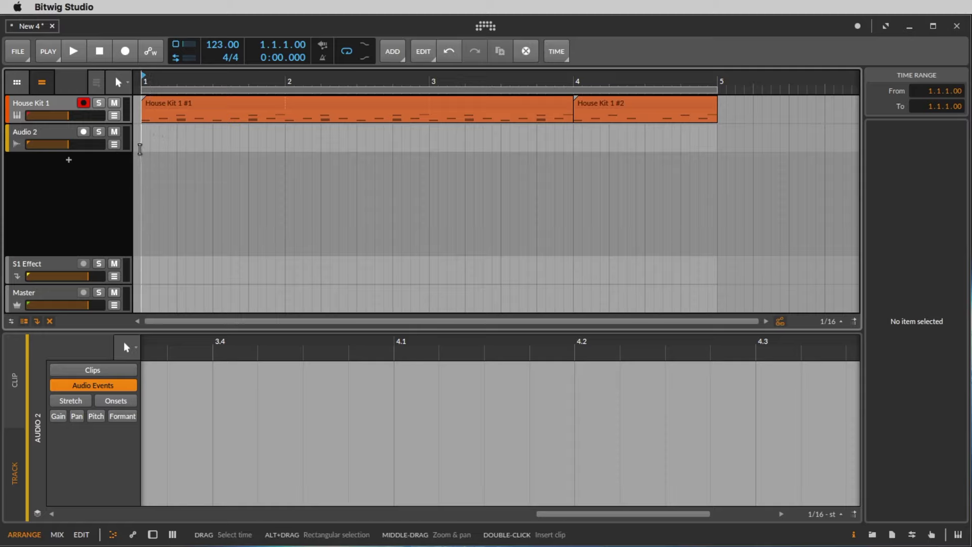
# Add a new instrument track and load Crash Crasssh SM EDM.wav from a 'crash' samples search.
pyautogui.doubleClick(68, 158)
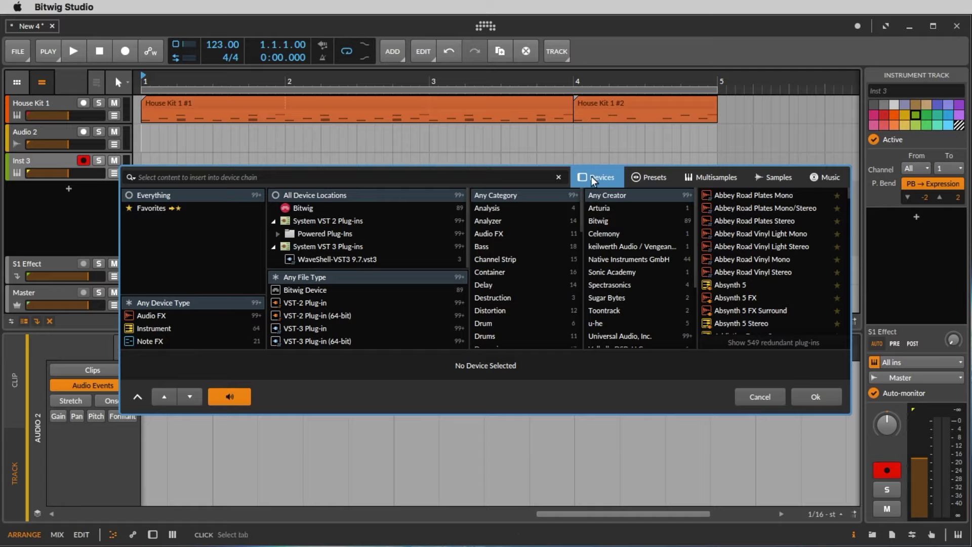
pyautogui.click(777, 178)
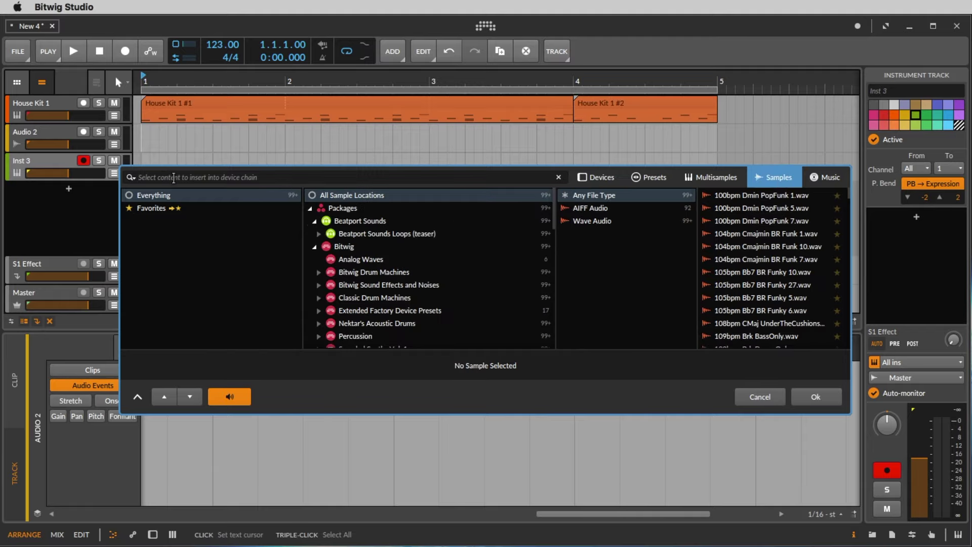
pyautogui.write('crsa')
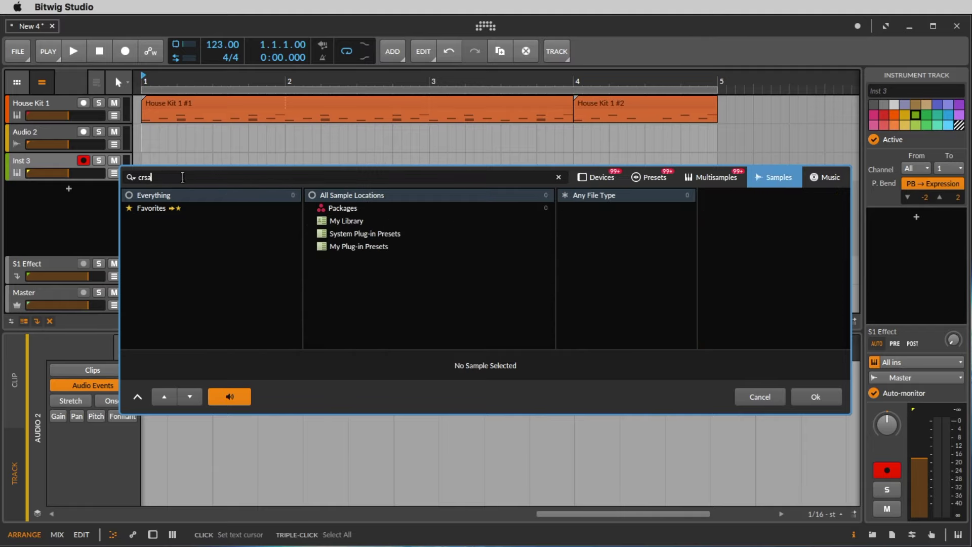
pyautogui.press('BackSpace')
pyautogui.press('BackSpace')
pyautogui.write('ash')
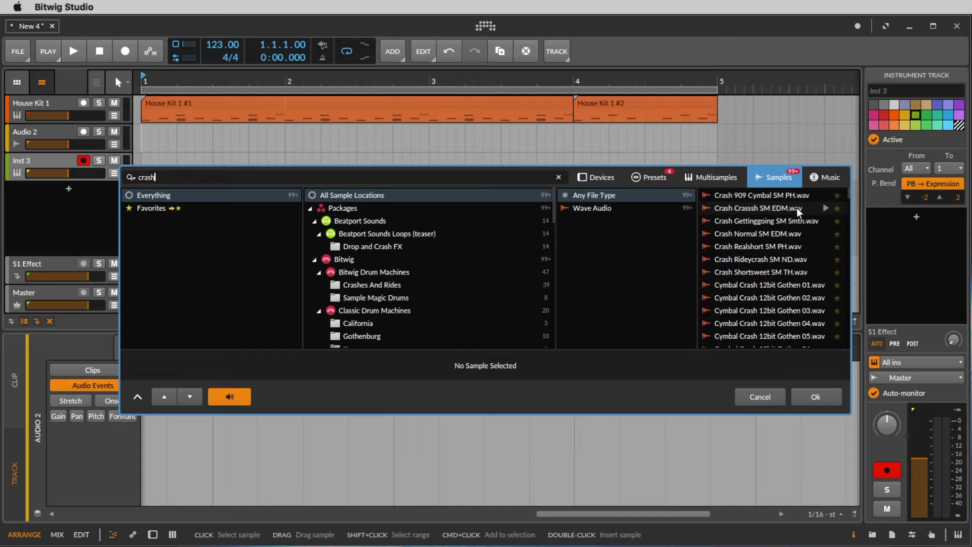
pyautogui.doubleClick(798, 212)
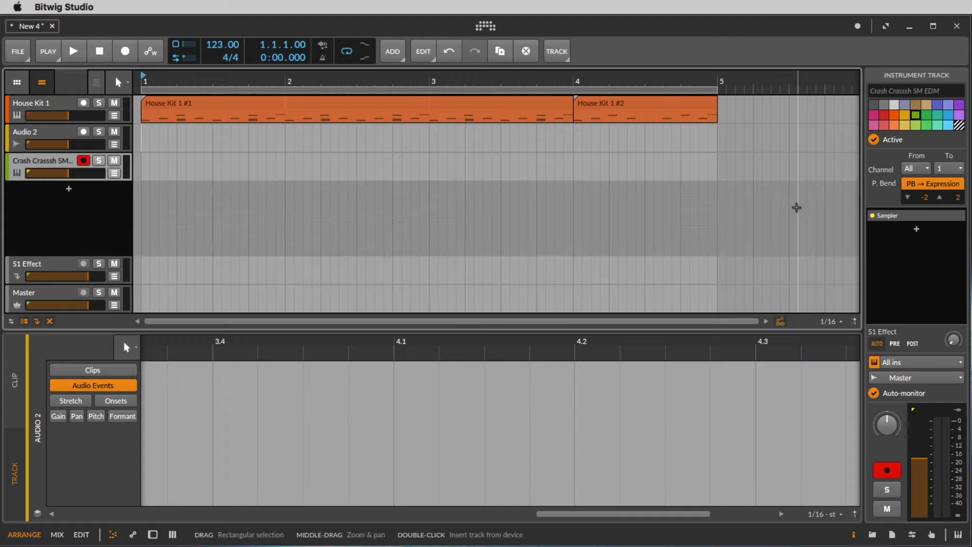
# Delete the empty Audio 2 track and show the crash track's Sampler device.
pyautogui.click(53, 139)
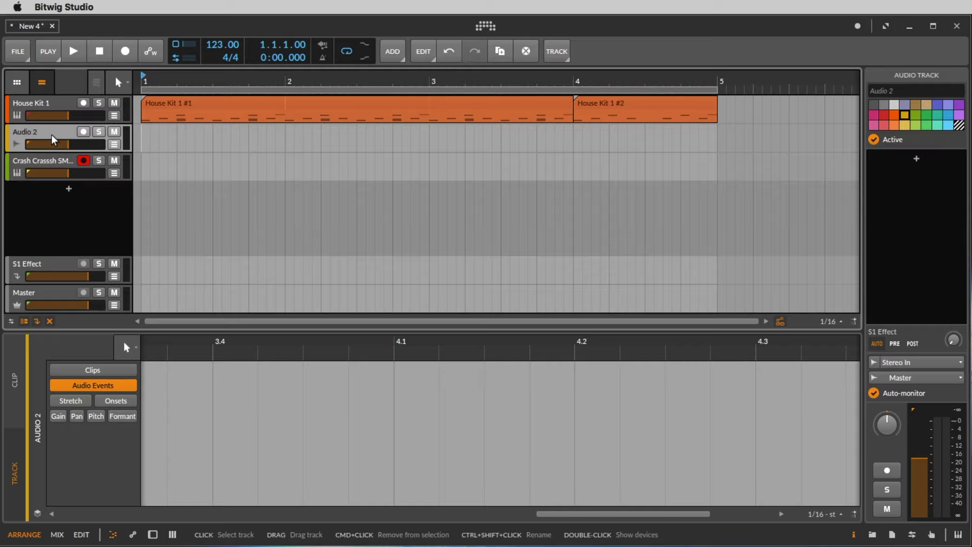
pyautogui.press('Delete')
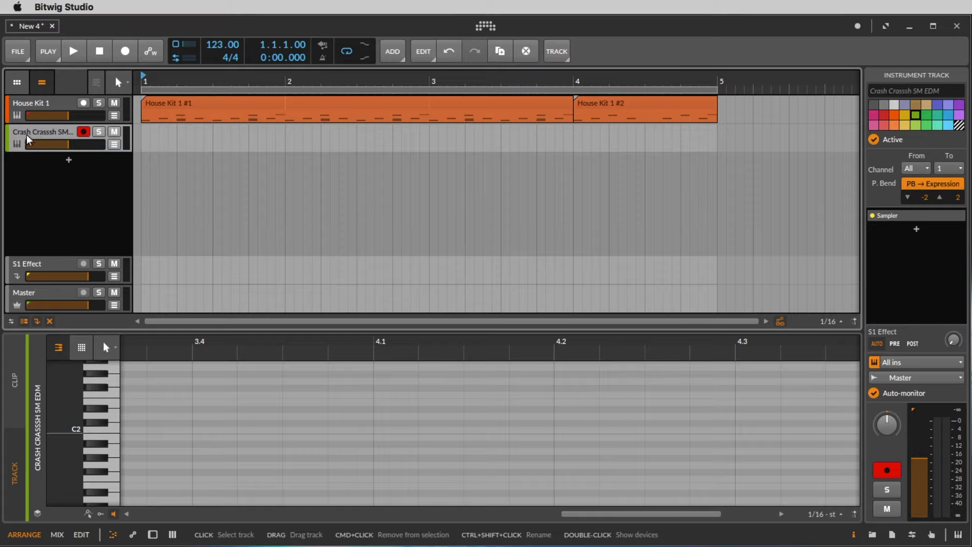
pyautogui.doubleClick(37, 139)
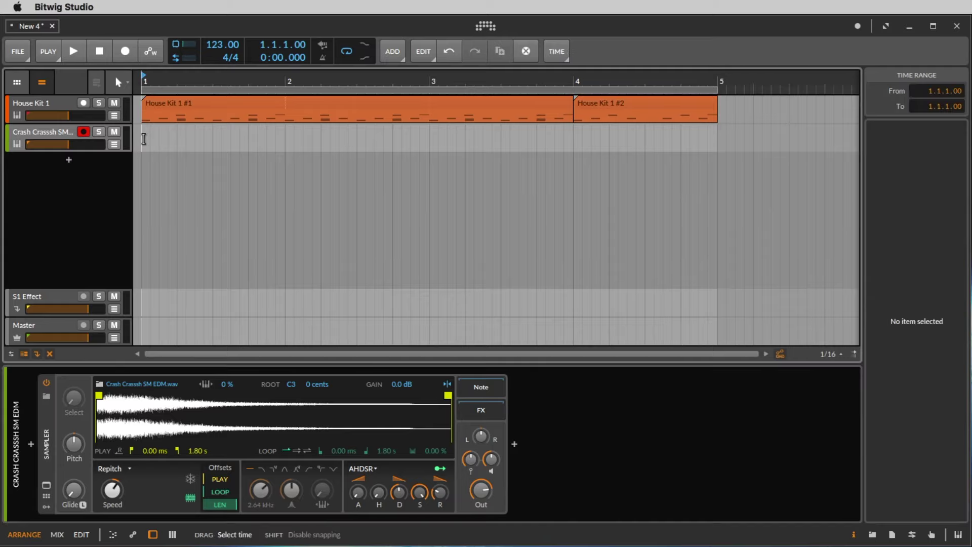
# Insert a one-bar clip at bar 1 on the crash track and draw a C3 note spanning the whole bar.
pyautogui.doubleClick(144, 139)
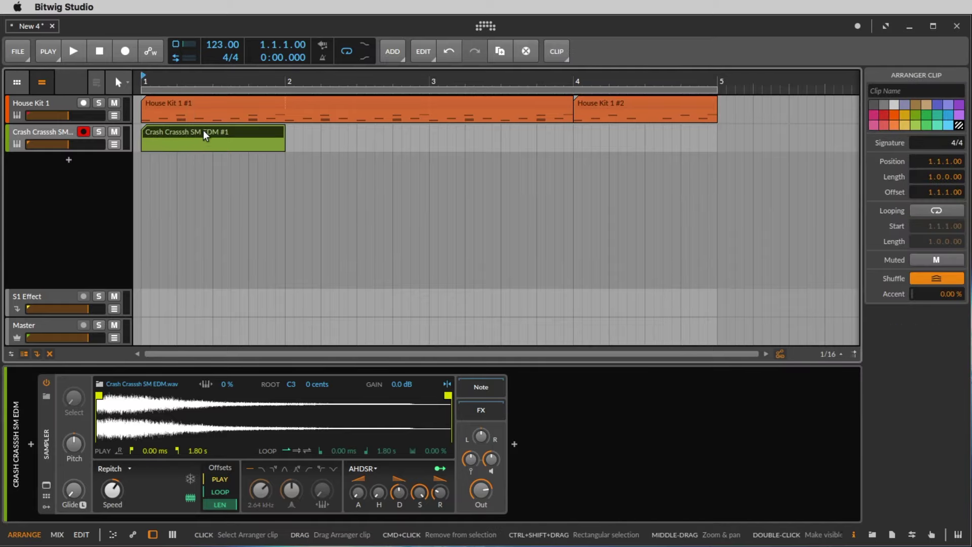
pyautogui.doubleClick(205, 136)
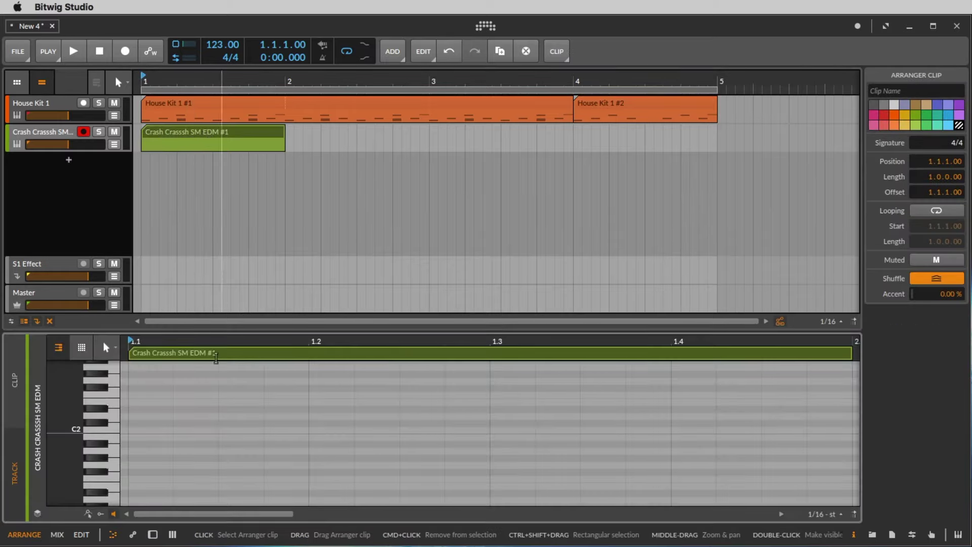
pyautogui.scroll(3, 130, 457)
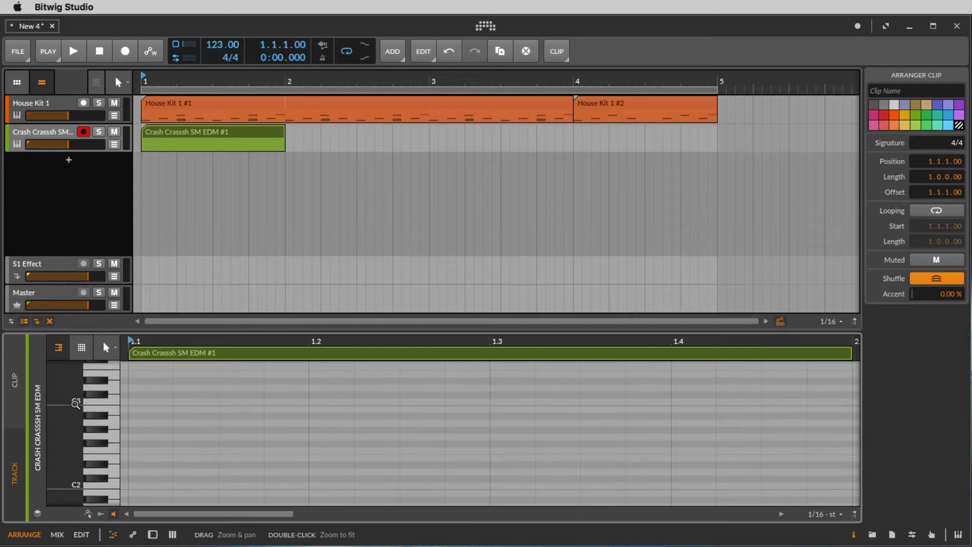
pyautogui.doubleClick(155, 403)
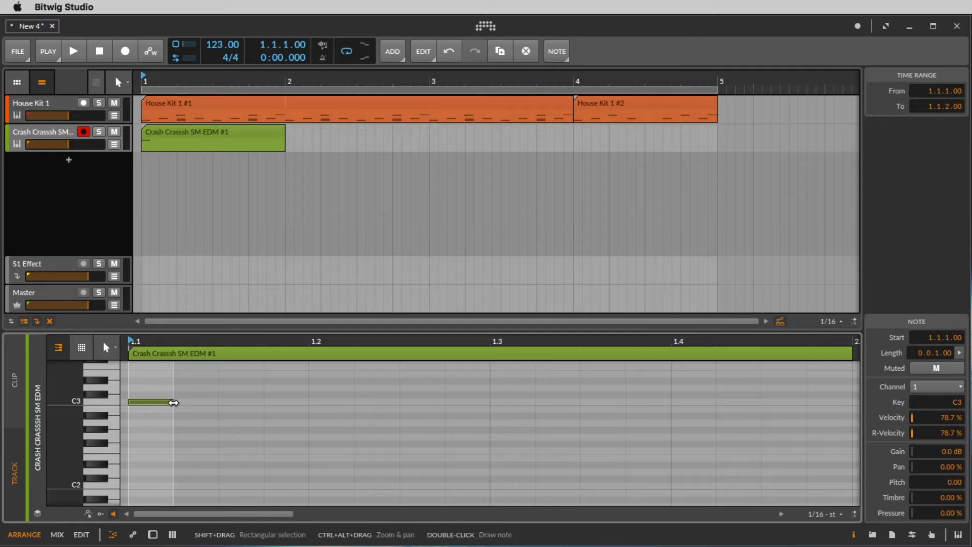
pyautogui.moveTo(174, 402); pyautogui.dragTo(261, 407)
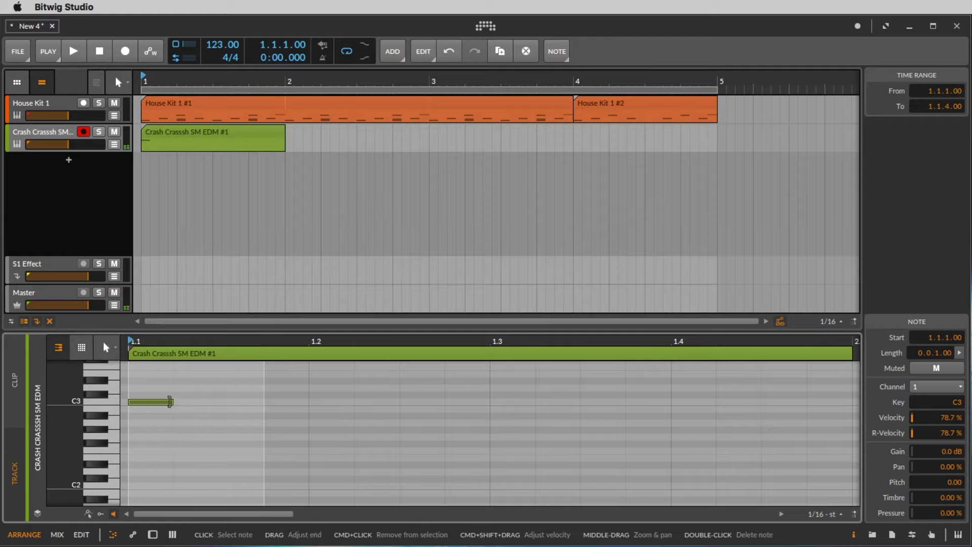
pyautogui.moveTo(170, 402); pyautogui.dragTo(850, 403)
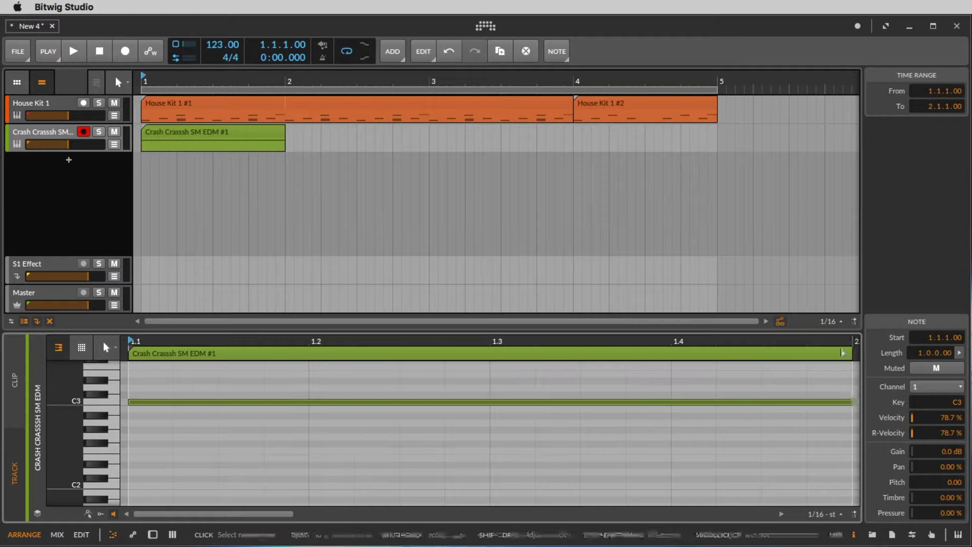
# Audition the crash, then lower the crash track's volume to about -20.9 dB.
pyautogui.click(278, 180)
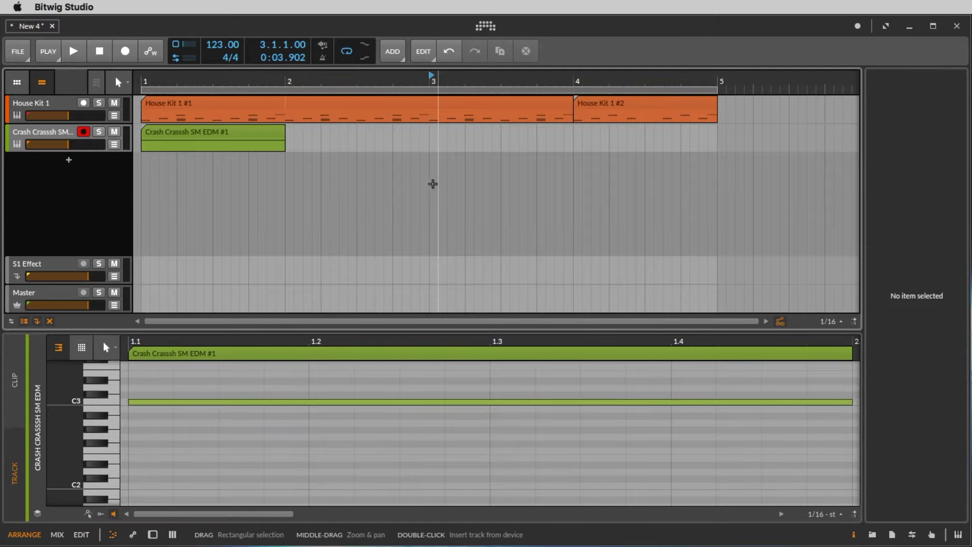
pyautogui.press('space')
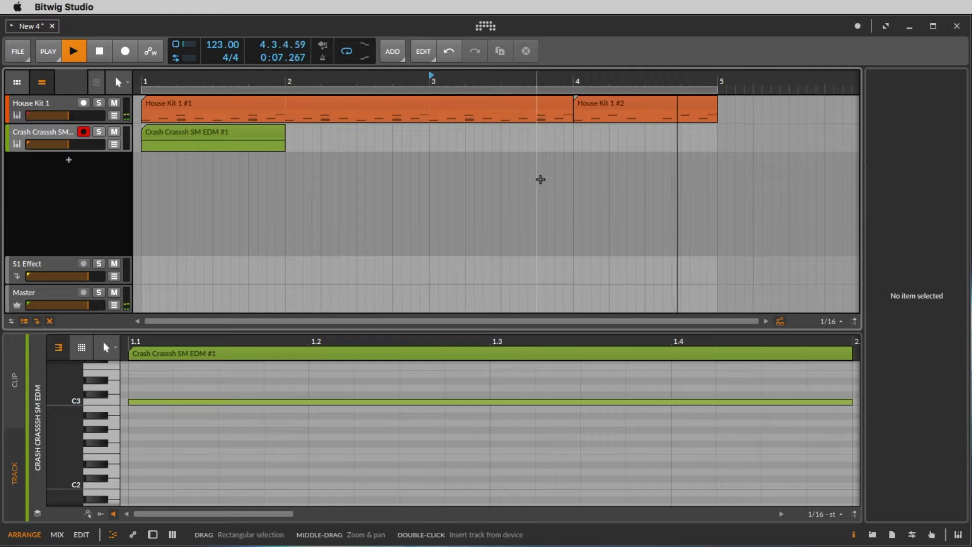
pyautogui.press('space')
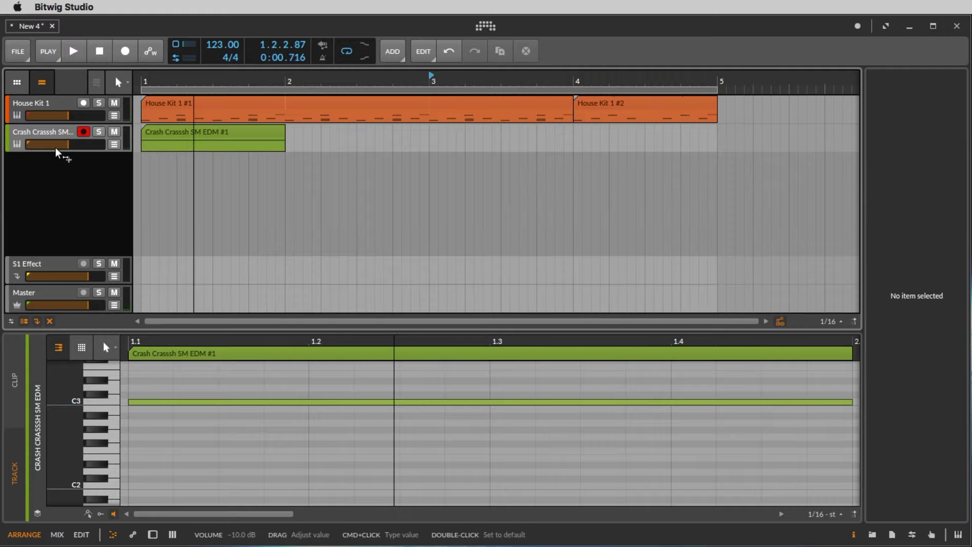
pyautogui.moveTo(68, 144); pyautogui.dragTo(69, 144)
# Play the arrangement from bar 4 to check the crash level, then stop.
pyautogui.click(572, 145)
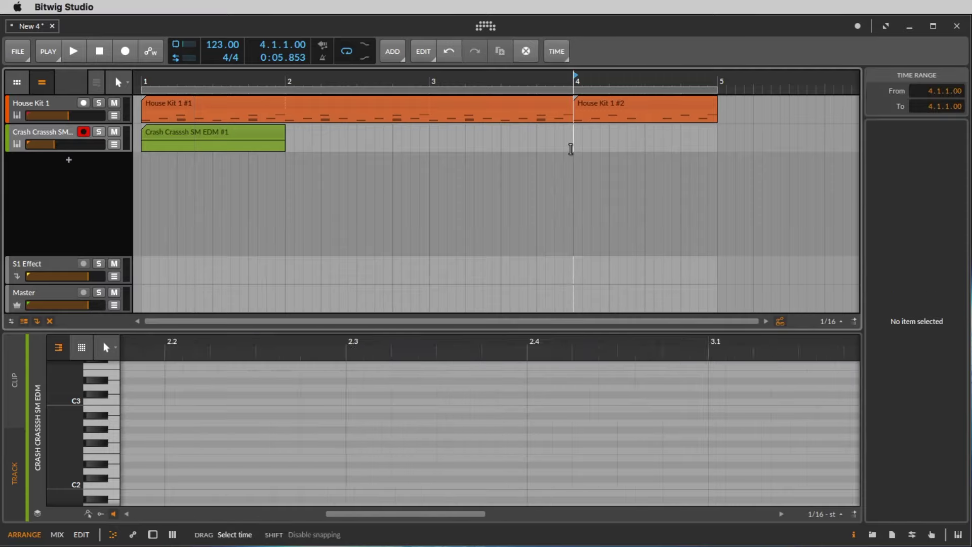
pyautogui.press('space')
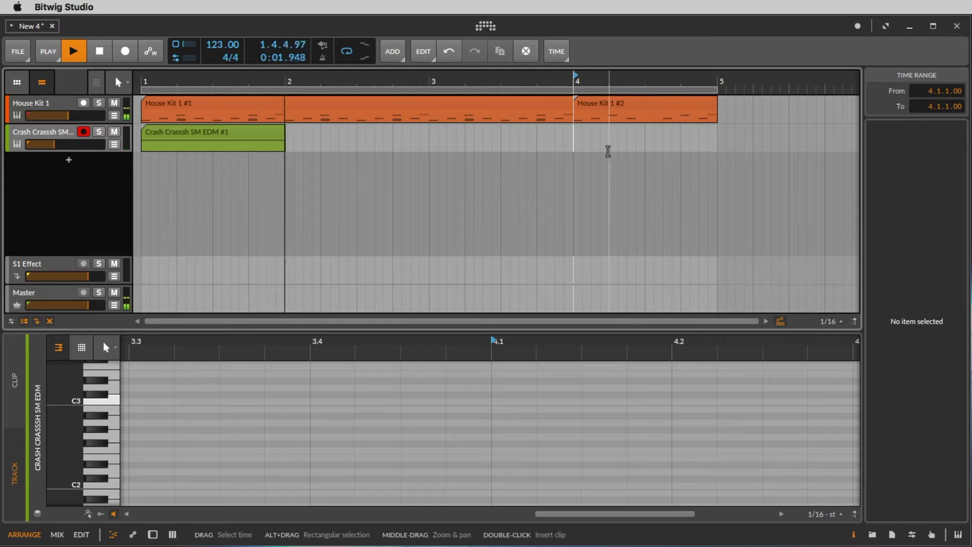
pyautogui.press('space')
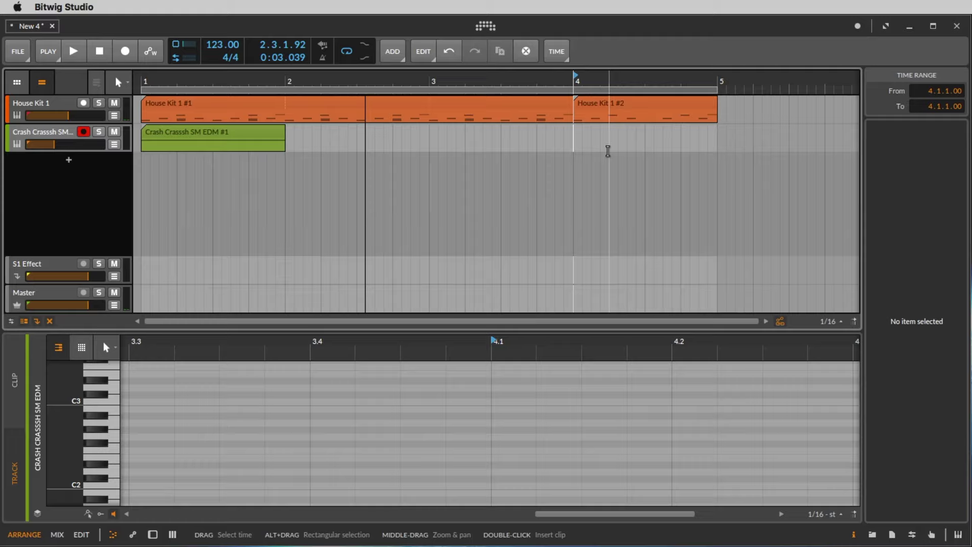